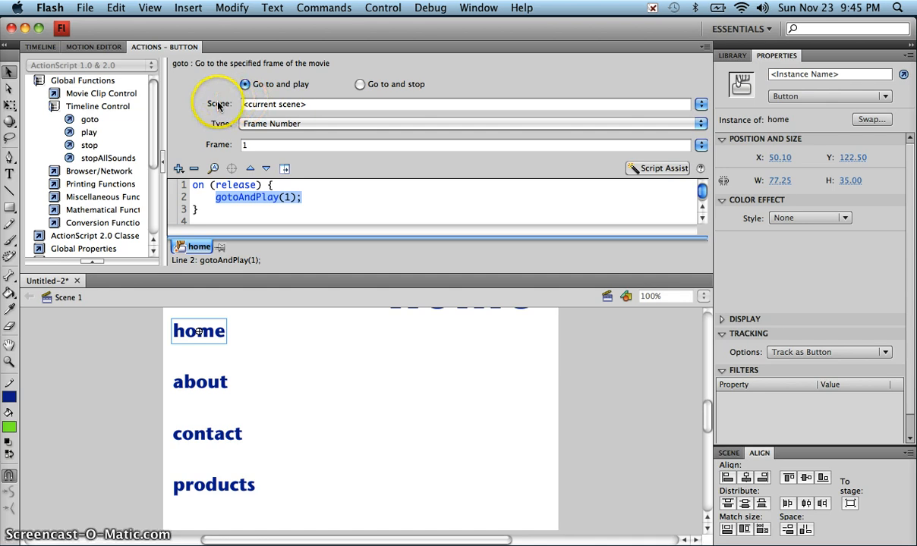
- Set the home button's goto target scene to 'home' so it runs gotoAndPlay("home", 1) on release
click(318, 104)
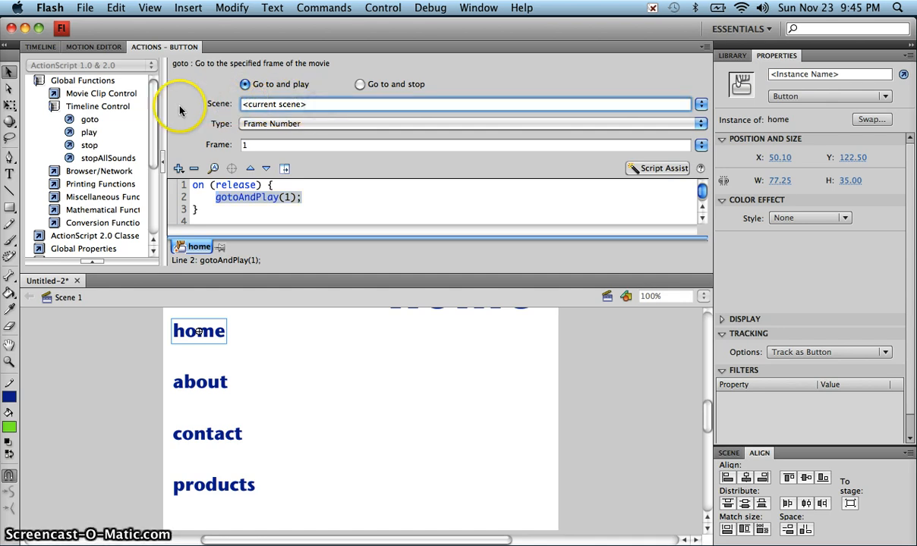
drag(314, 104, 220, 104)
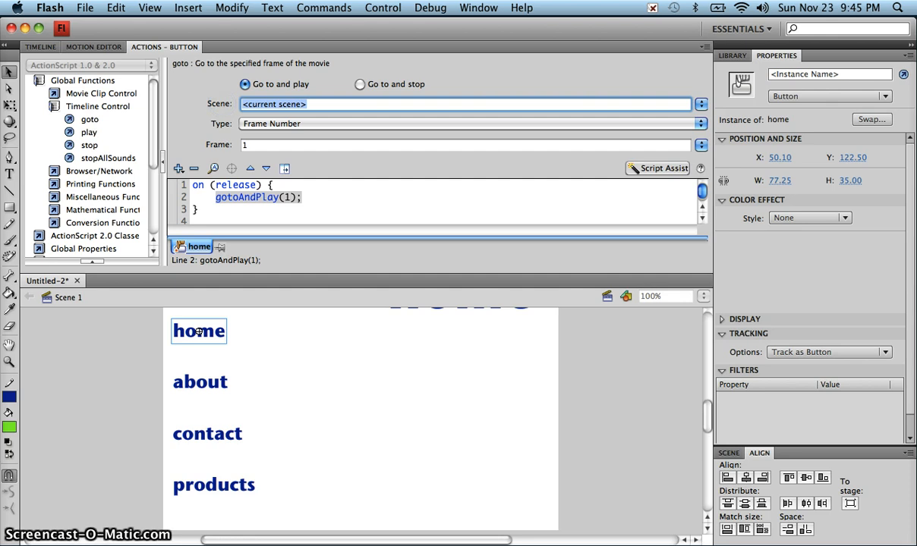
text(home)
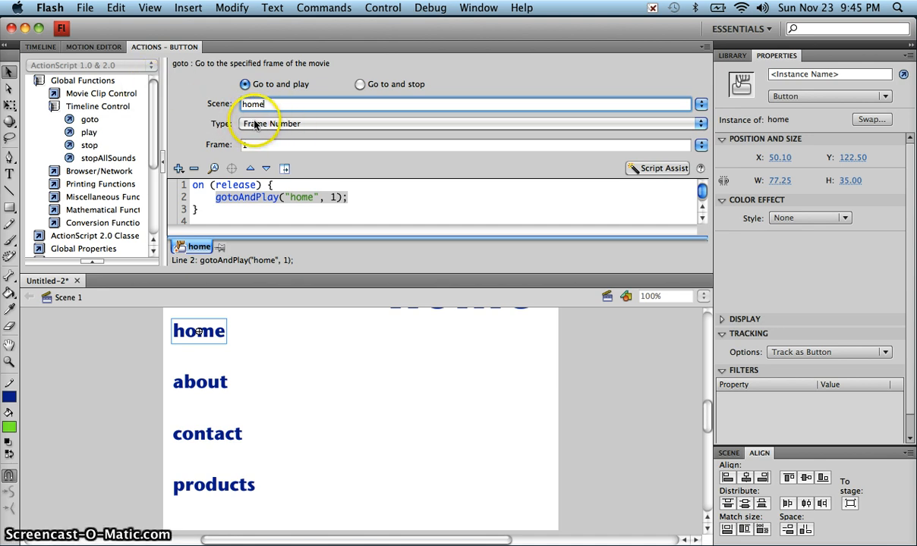
click(41, 47)
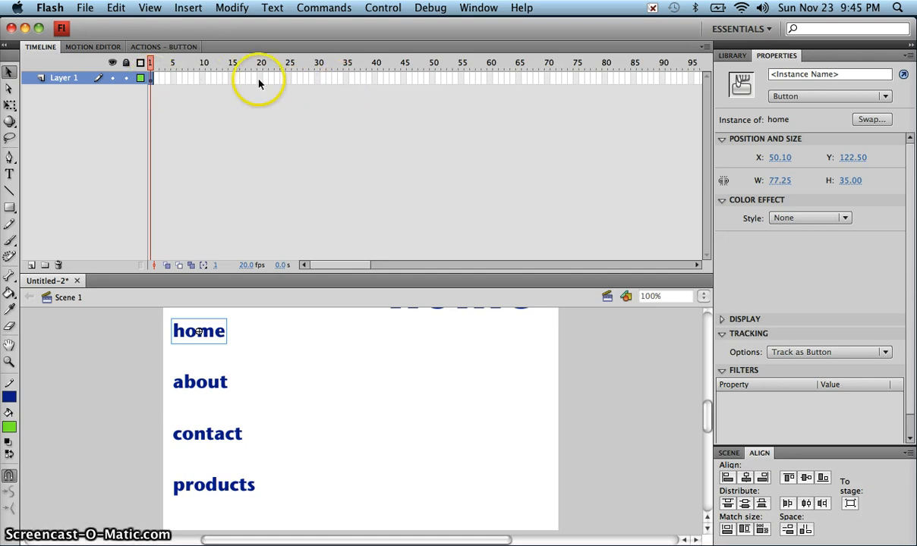
- Give the about button a goto action targeting frame 1 of the 'about' scene
click(176, 48)
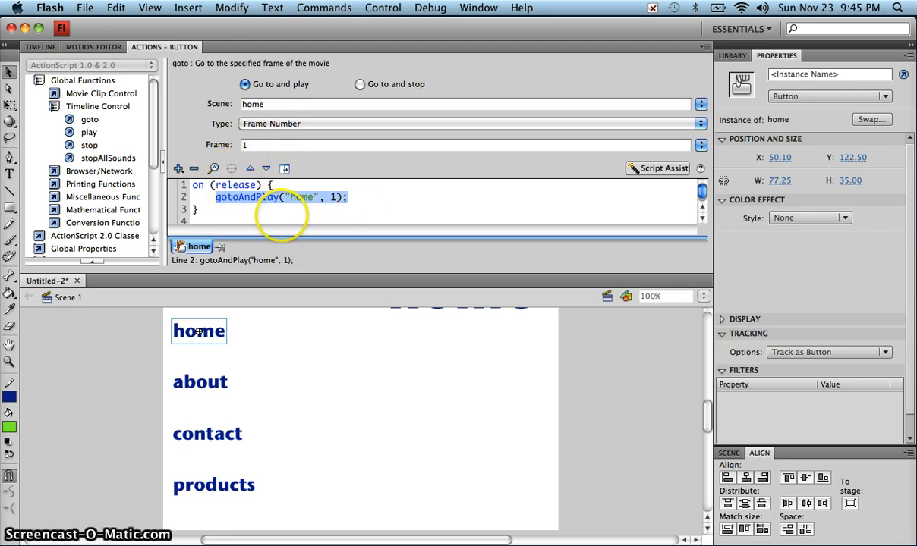
click(211, 387)
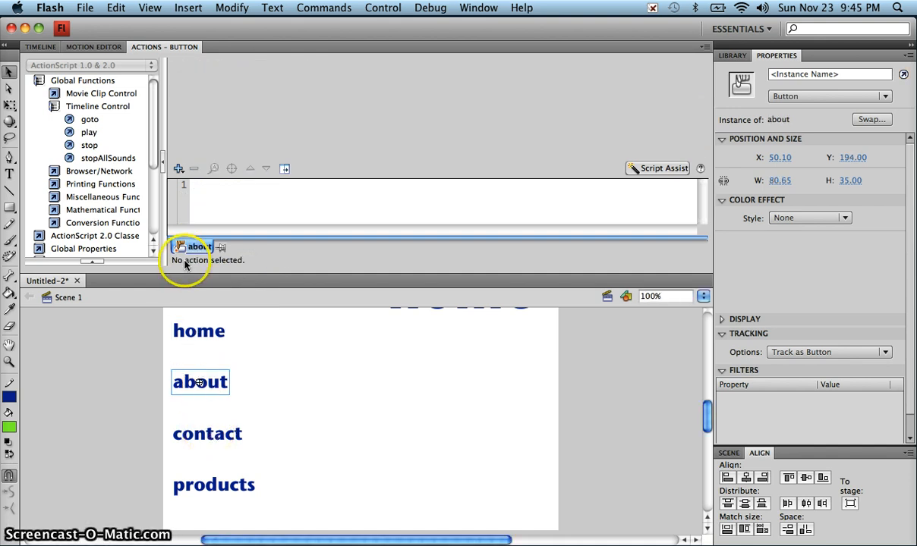
double_click(99, 124)
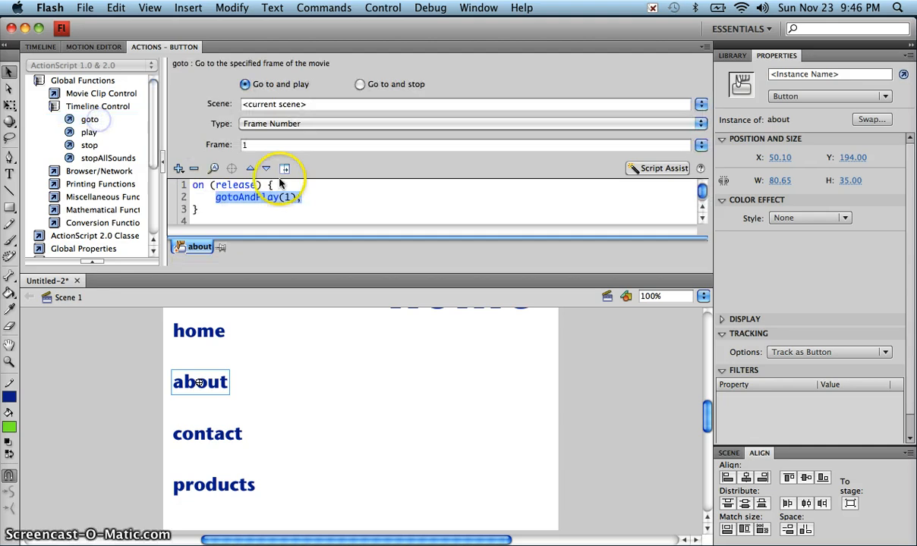
click(304, 104)
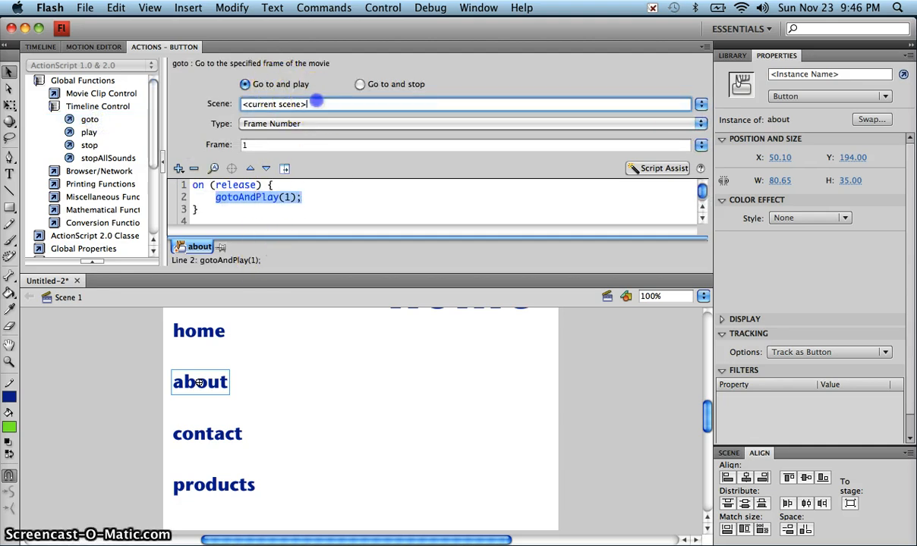
text(about)
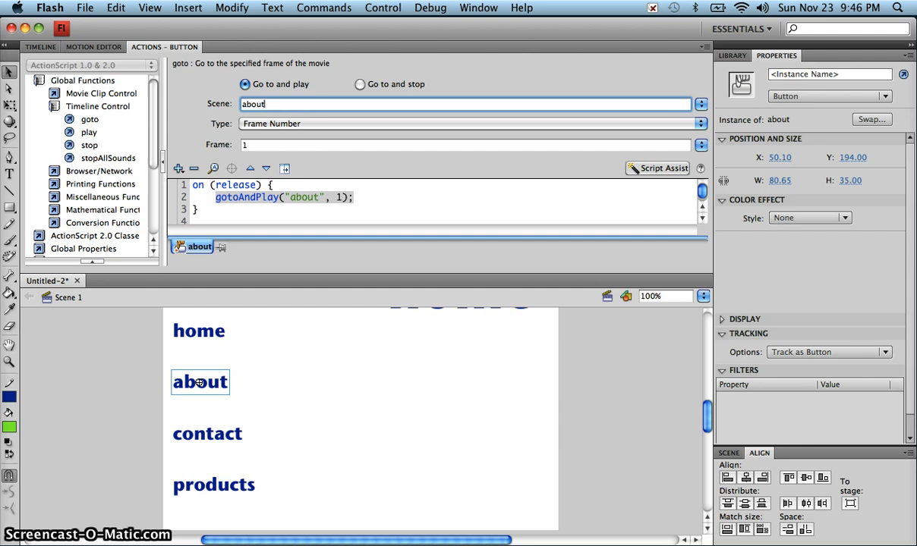
key(Return)
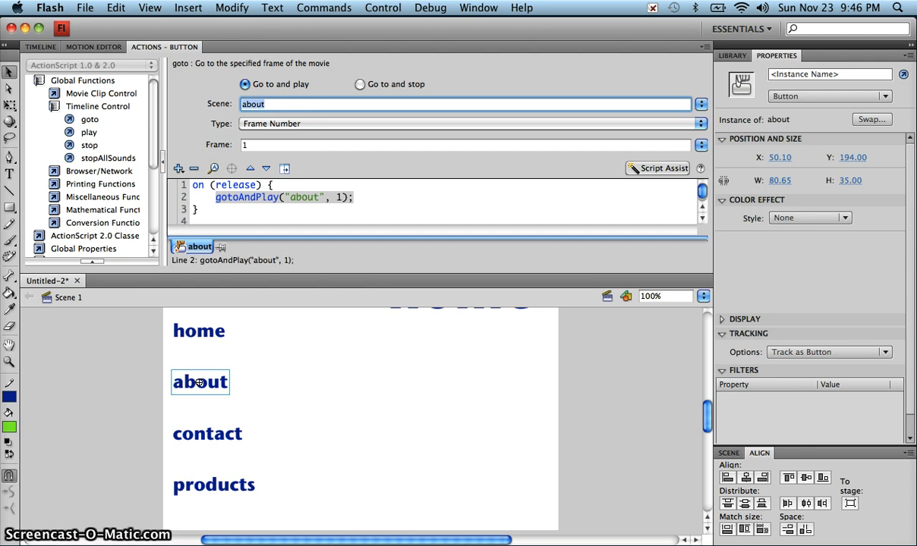
- Give the contact button a goto action targeting frame 1 of the 'contact' scene
click(214, 444)
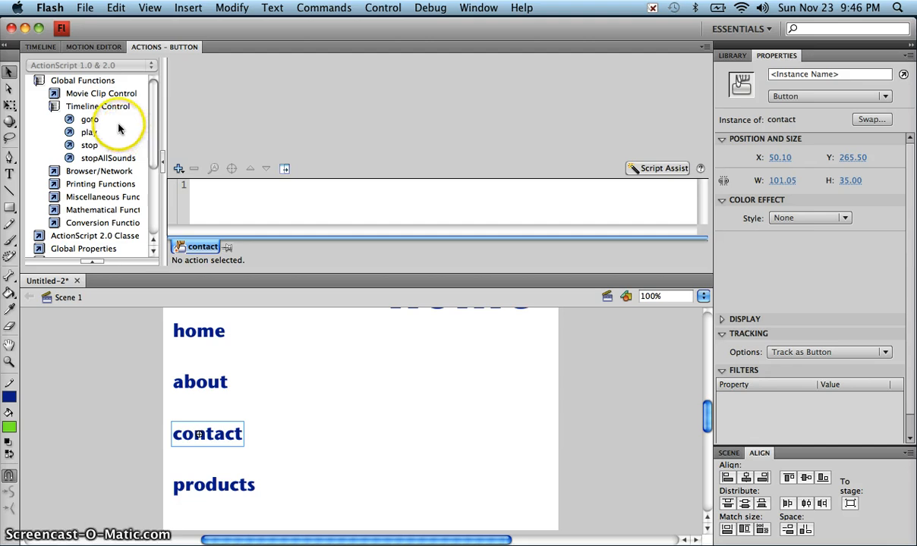
double_click(89, 120)
click(306, 104)
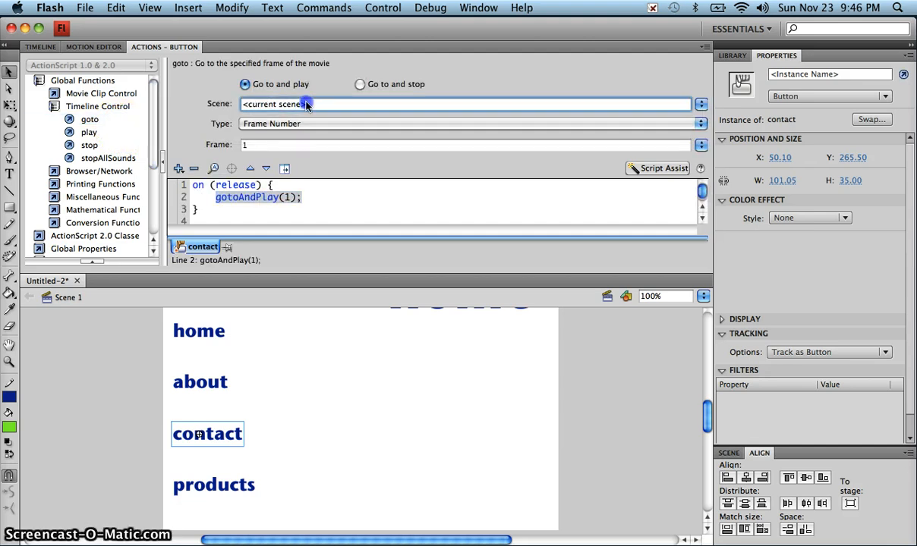
double_click(306, 103)
text(conta)
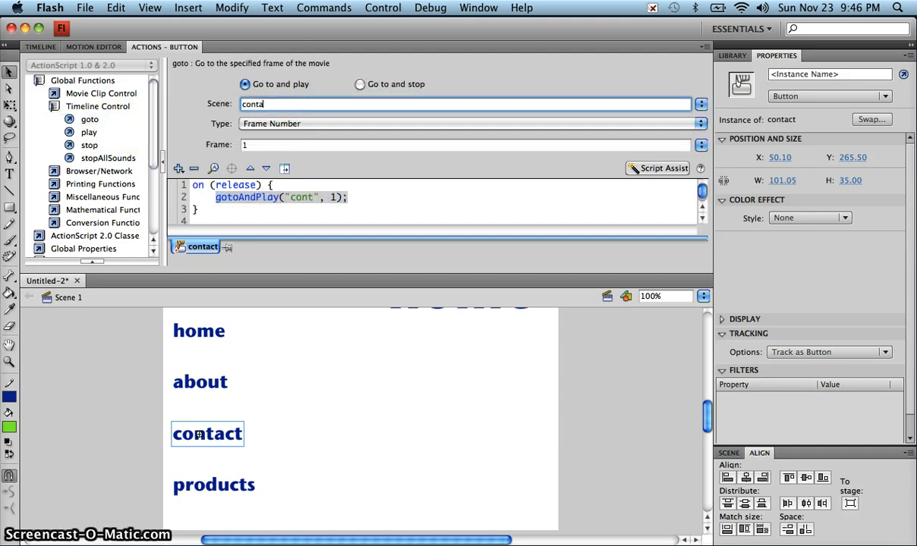
text(ct)
key(Return)
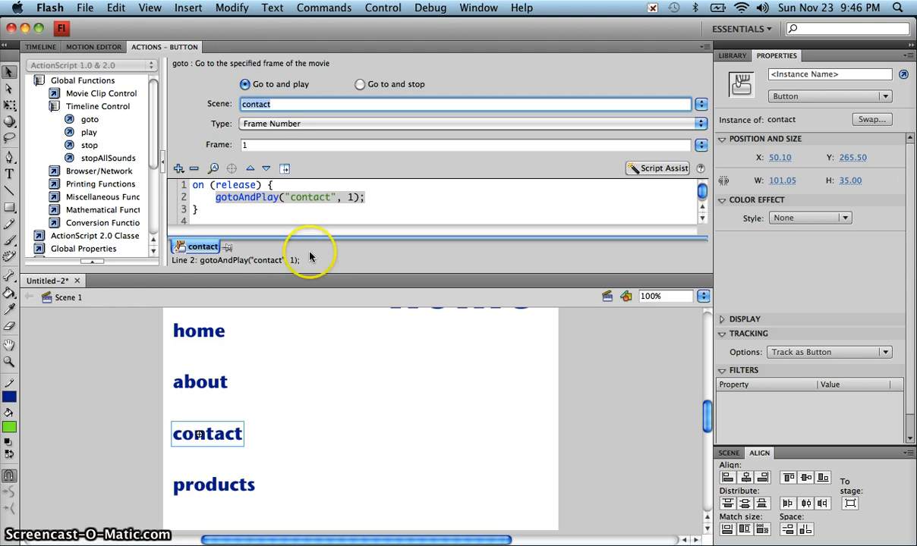
- Give the products button a goto action targeting frame 1 of the 'products' scene
click(237, 487)
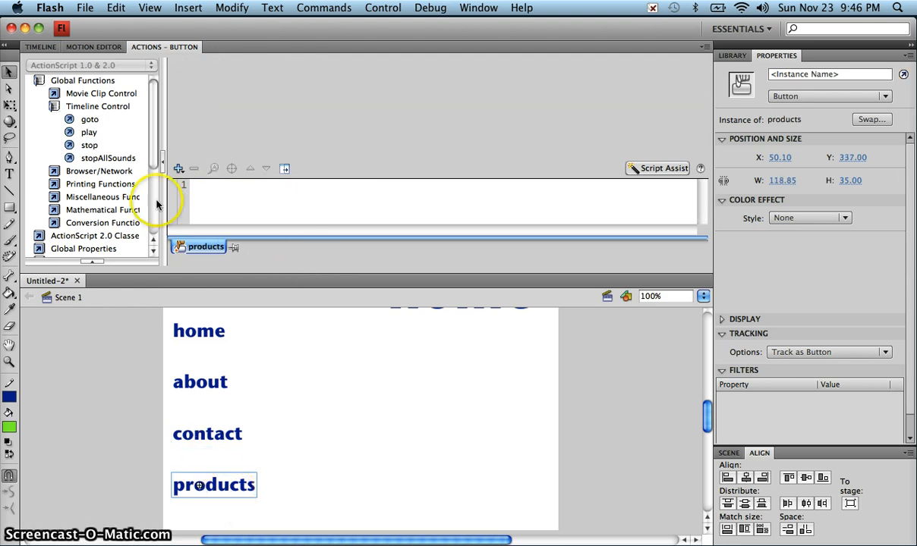
double_click(110, 119)
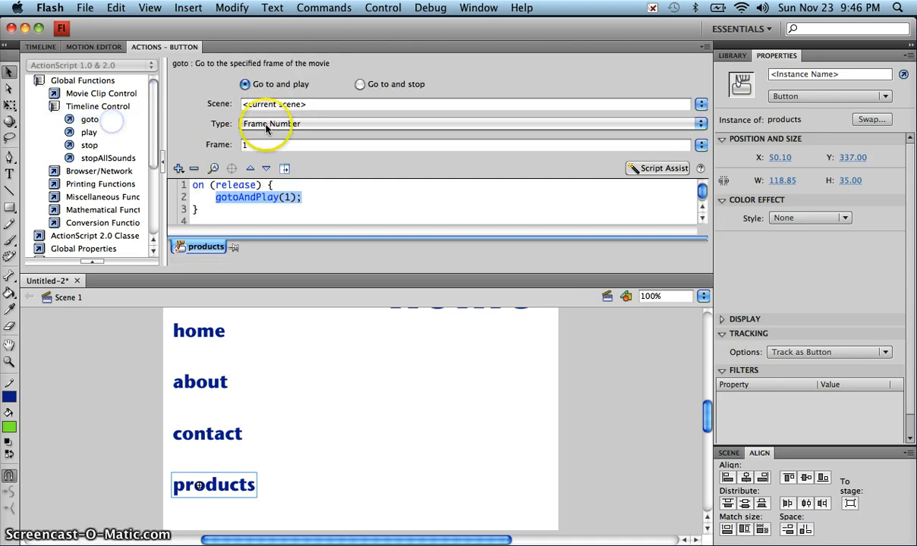
drag(309, 104, 191, 92)
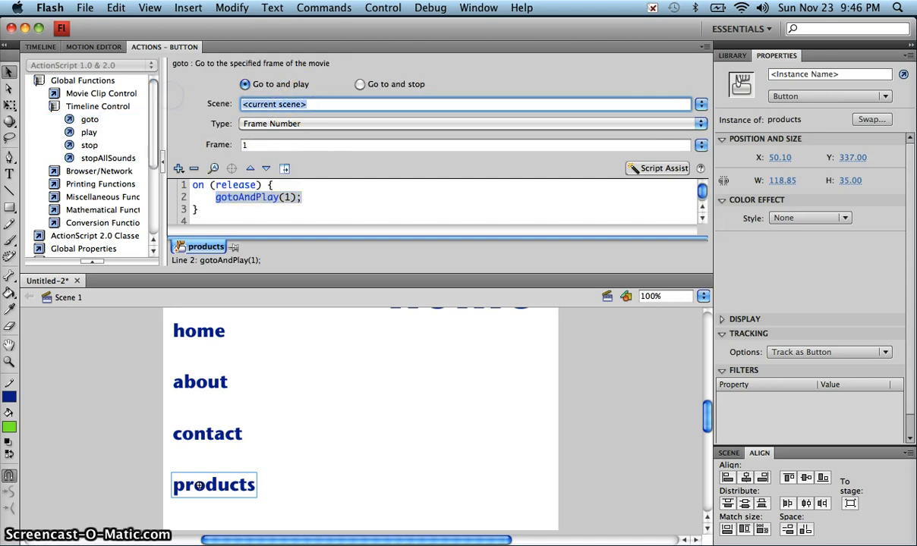
text(products)
key(Return)
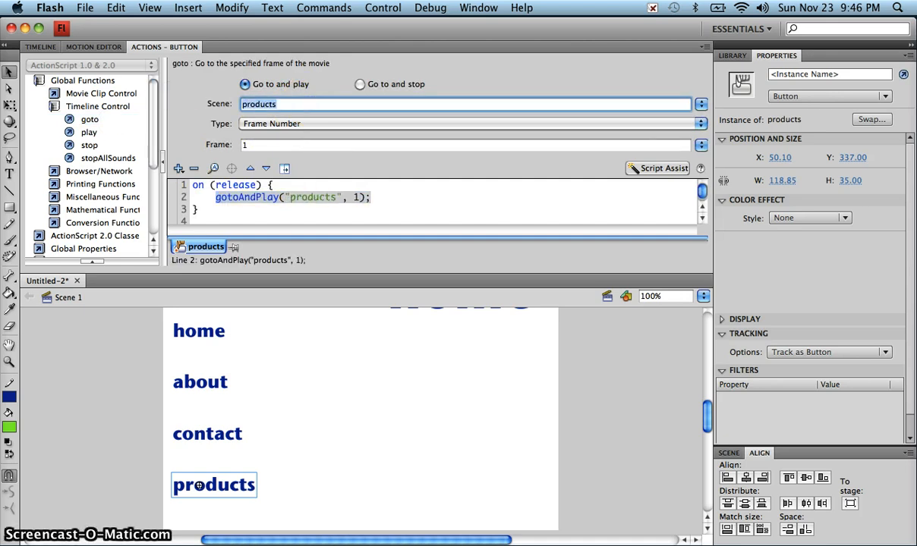
click(606, 356)
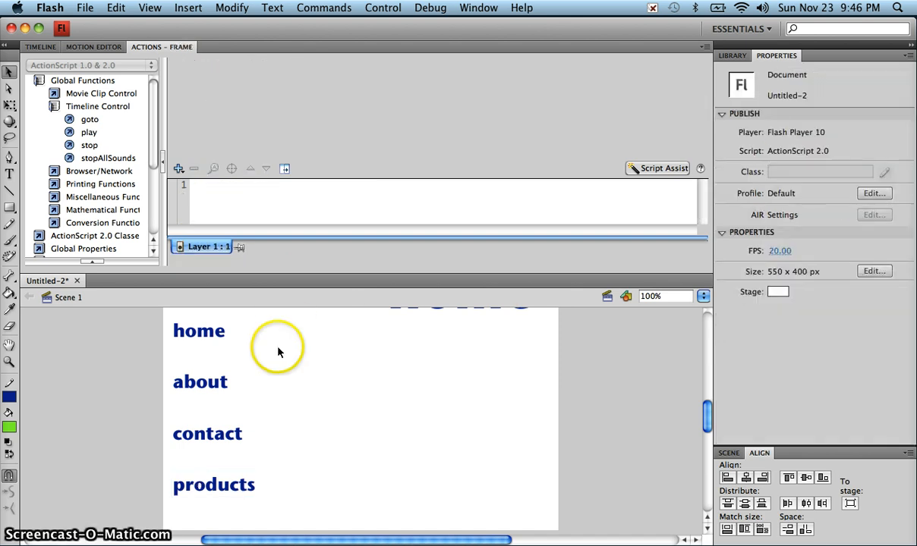
- Review the products button's gotoAndPlay script
click(42, 47)
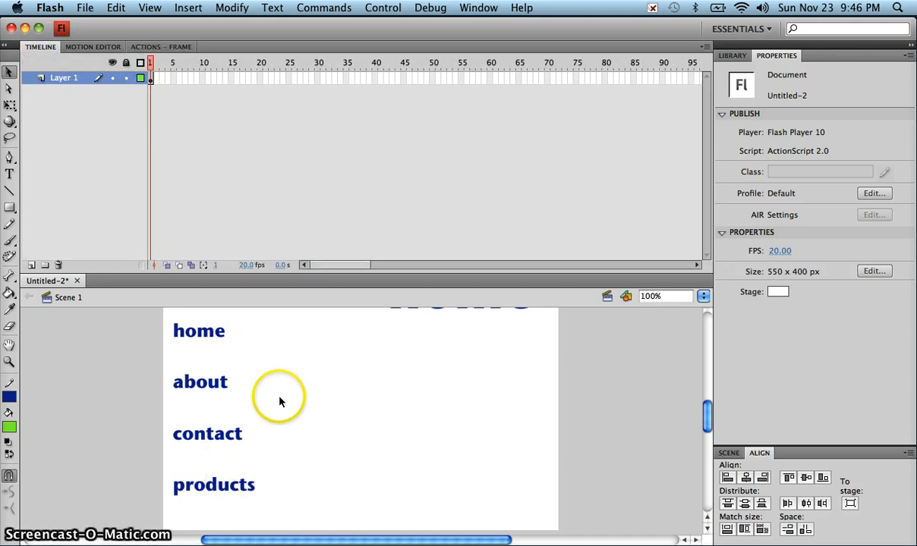
click(233, 482)
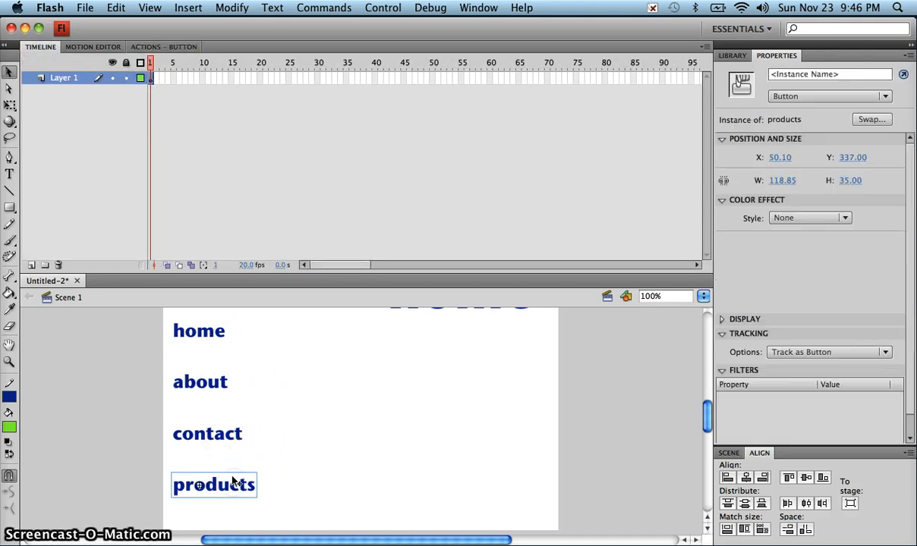
click(171, 47)
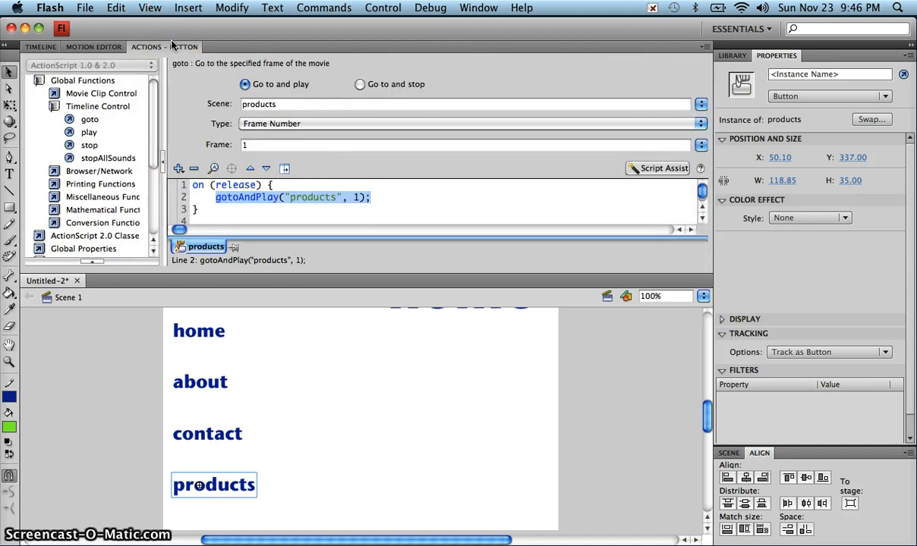
click(41, 47)
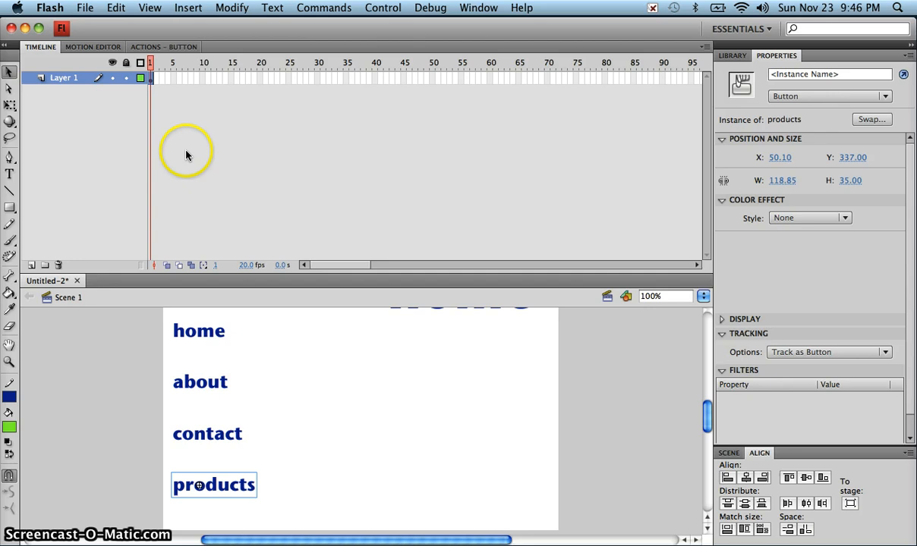
- Add a stop() action to frame 1 of Layer 1
click(157, 90)
click(151, 79)
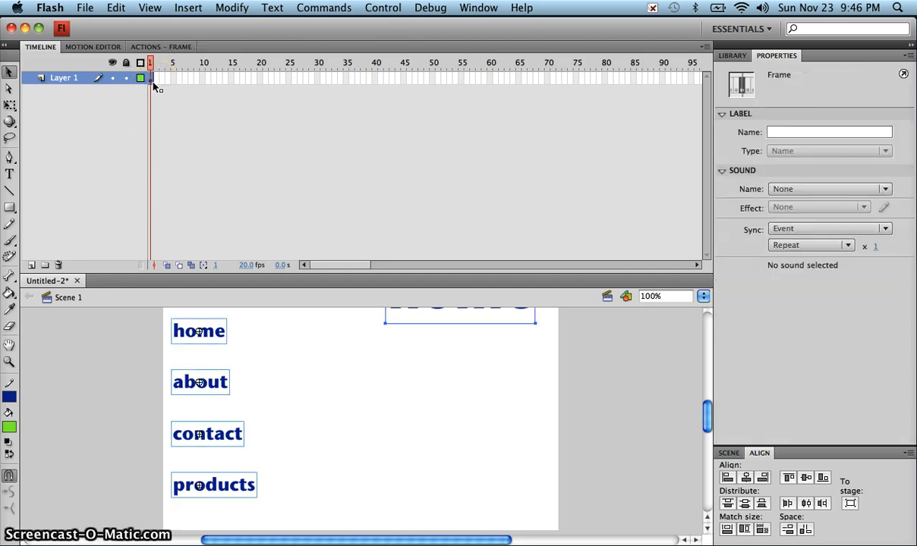
click(182, 49)
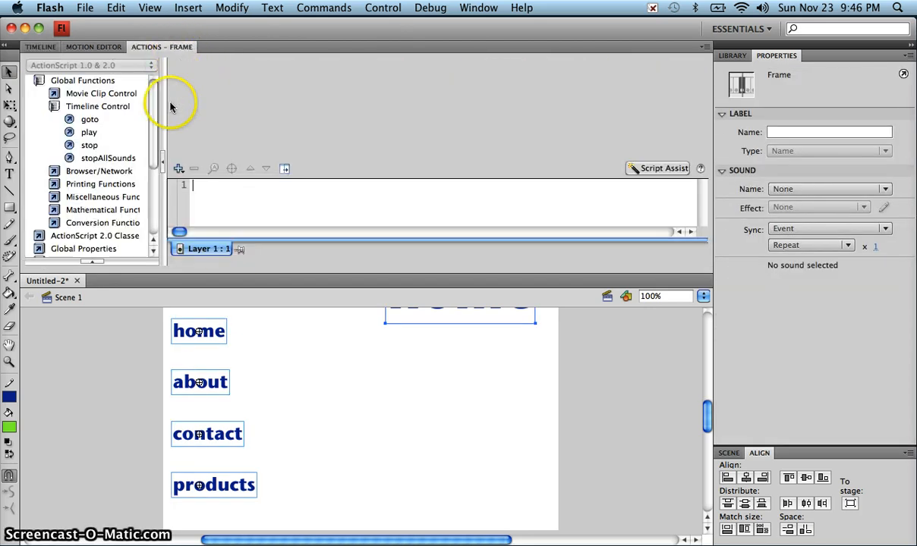
double_click(105, 149)
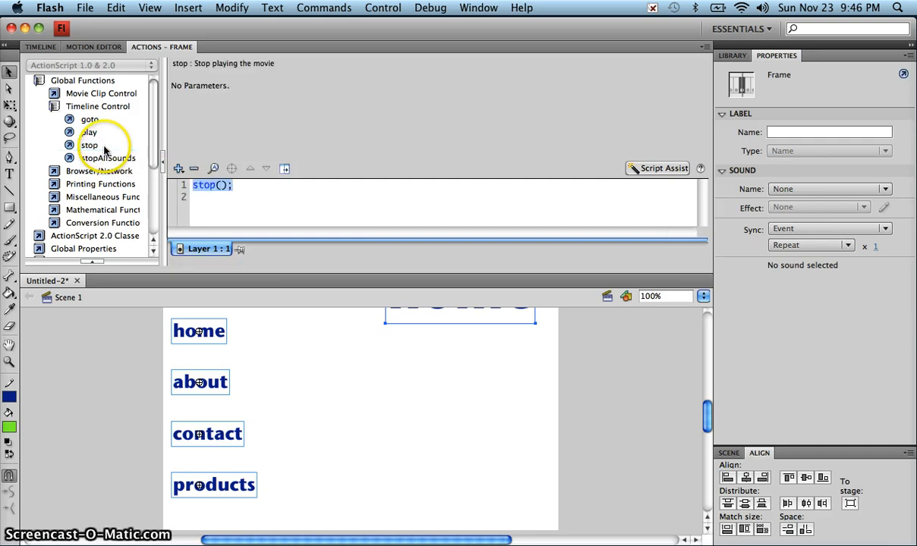
click(53, 48)
click(211, 174)
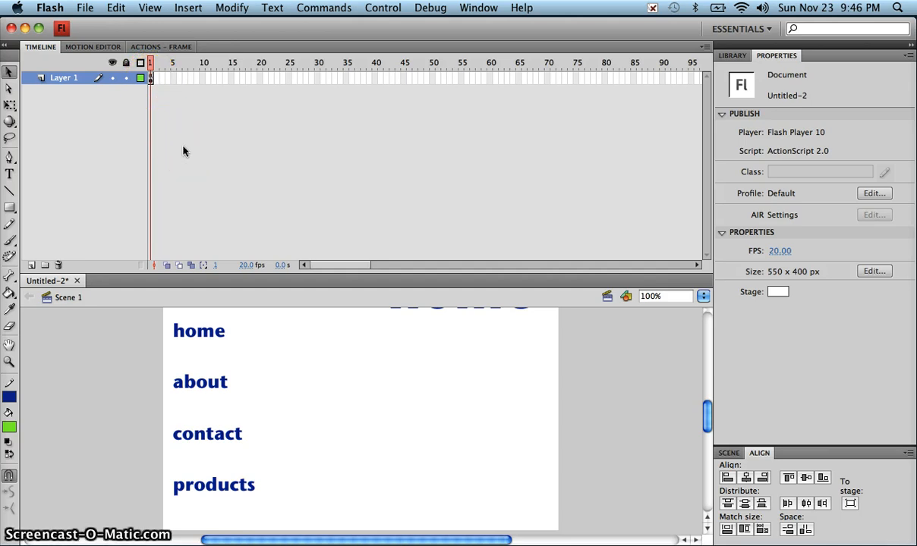
- Check the scripts on the contact and products buttons
key(super+z)
key(super+z)
key(super+z)
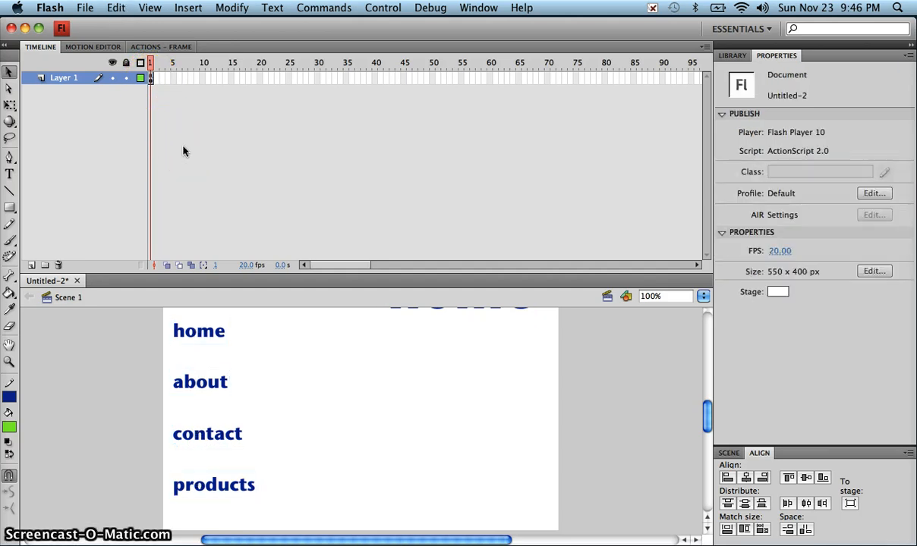
key(super+z)
key(super+z)
key(super+z)
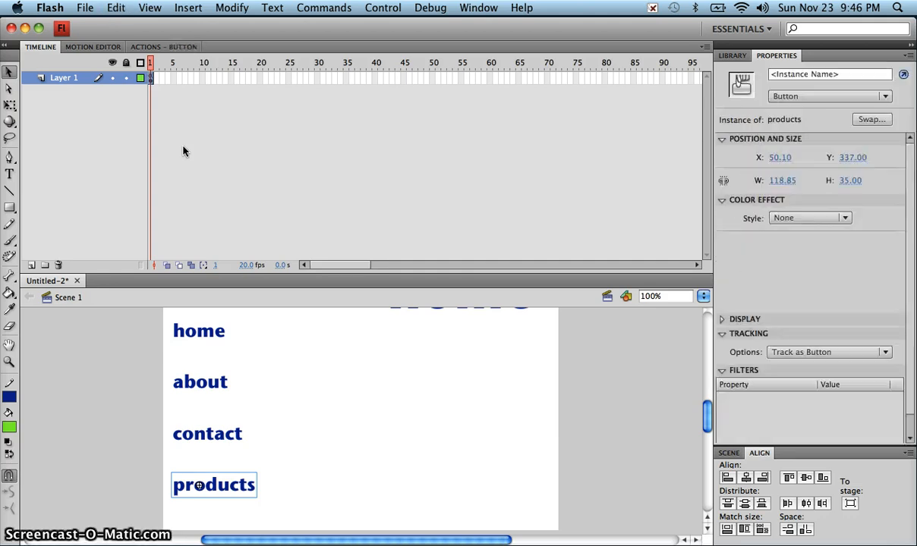
click(170, 46)
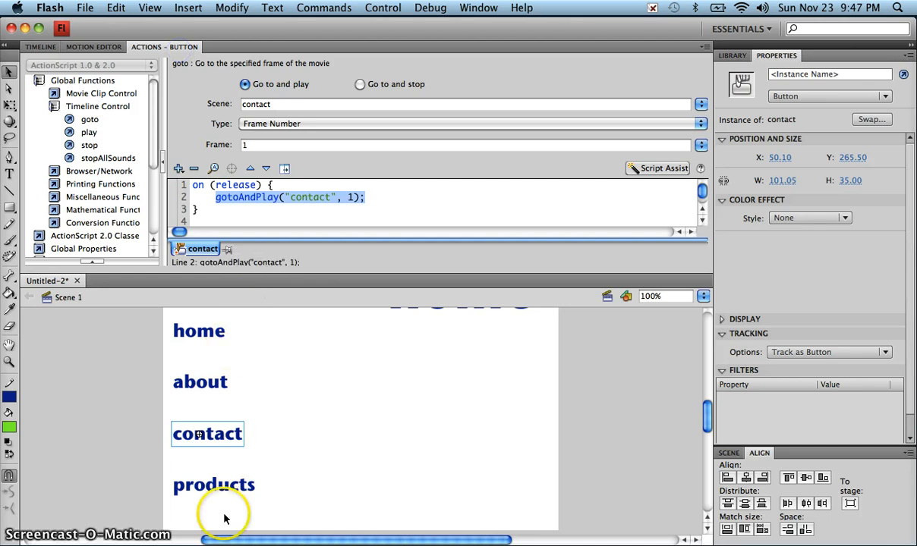
click(232, 487)
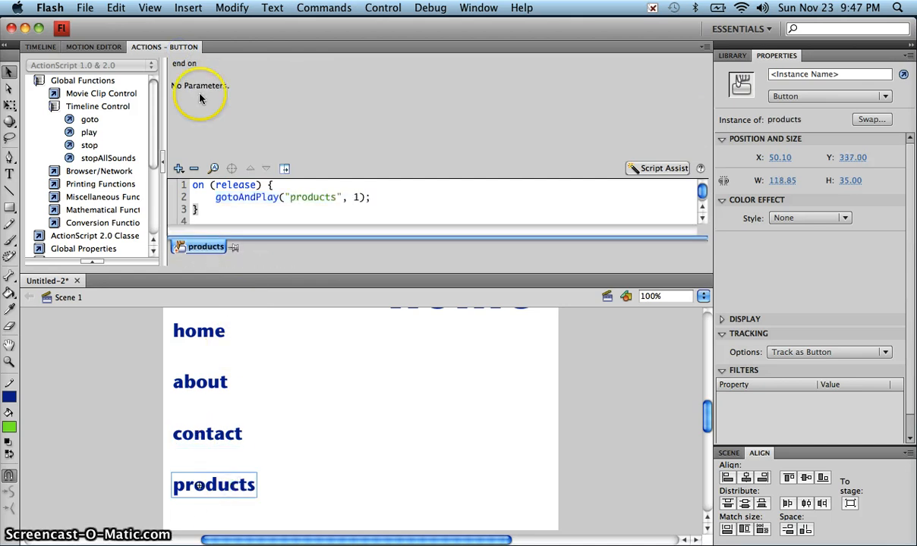
click(47, 46)
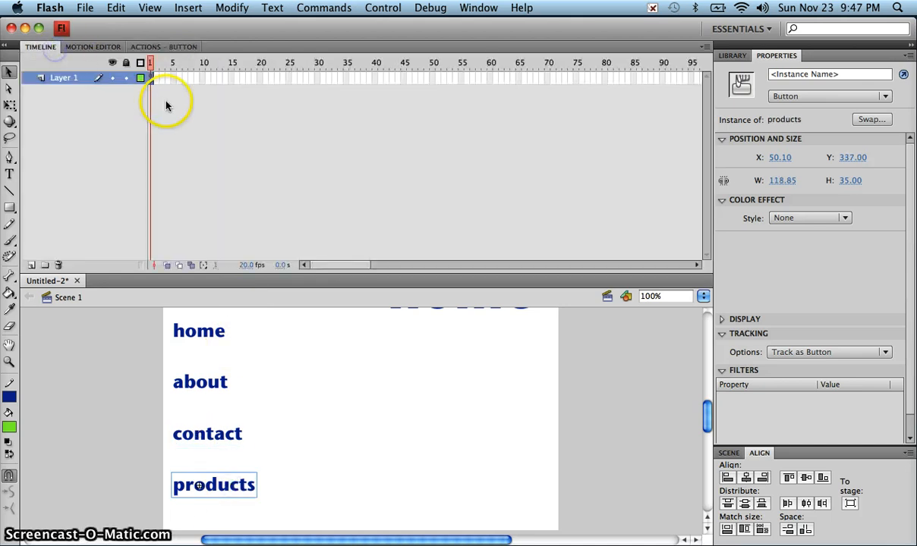
- Delete the stop() action from frame 1 of Layer 1
click(152, 79)
click(163, 46)
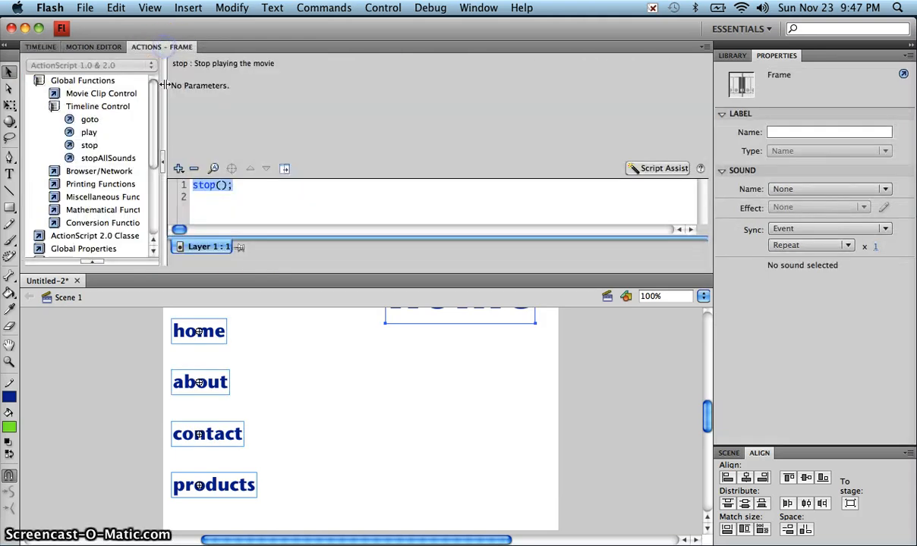
click(198, 189)
click(191, 184)
click(193, 170)
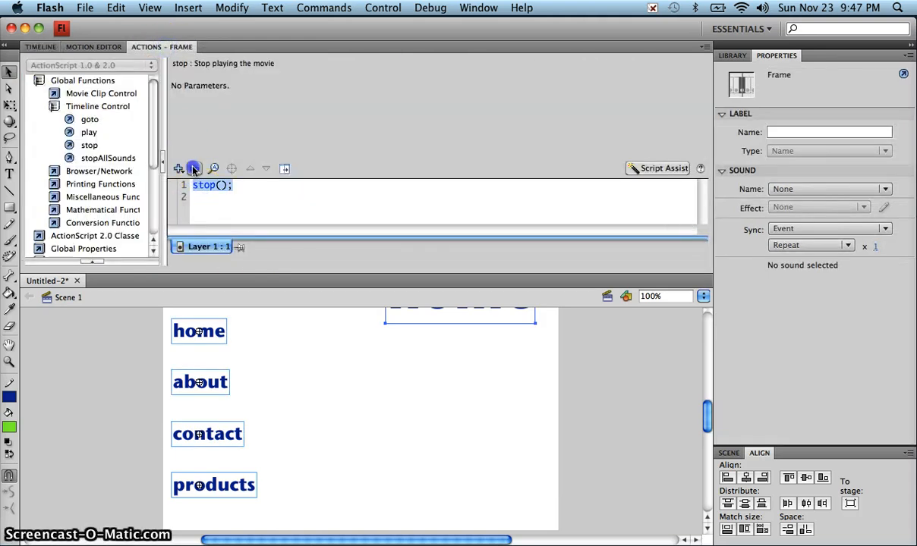
click(42, 46)
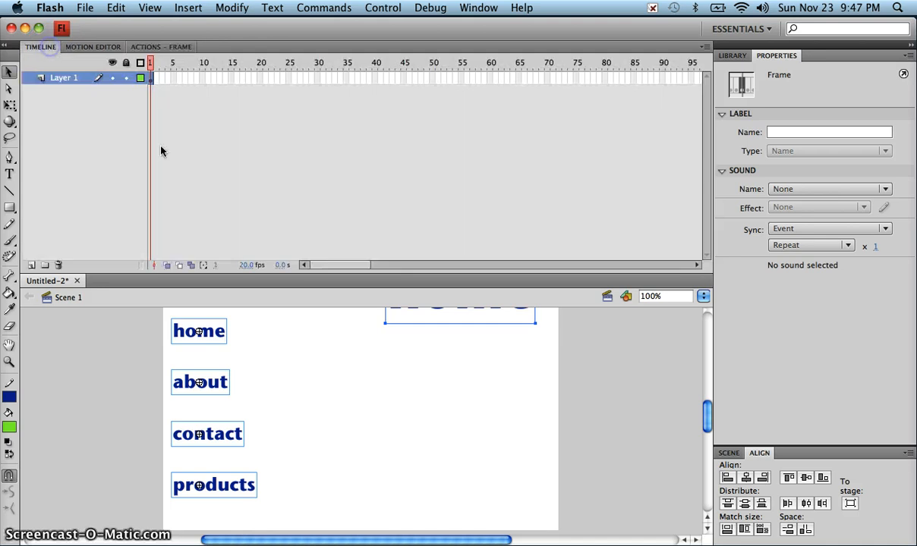
click(333, 332)
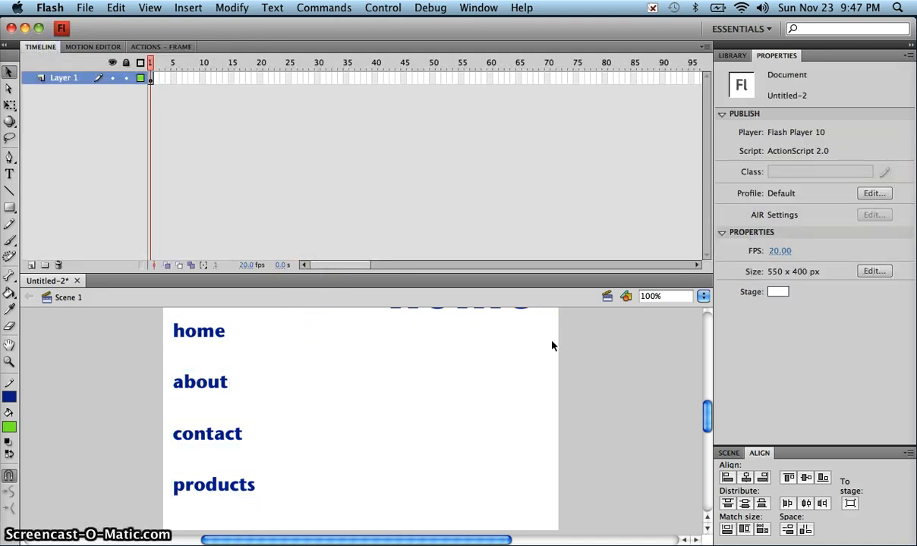
key(super+Return)
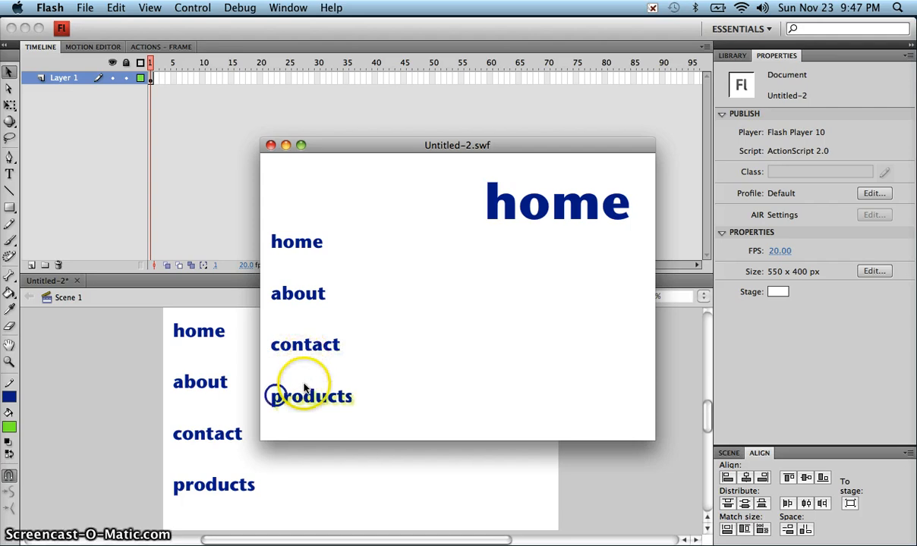
click(271, 146)
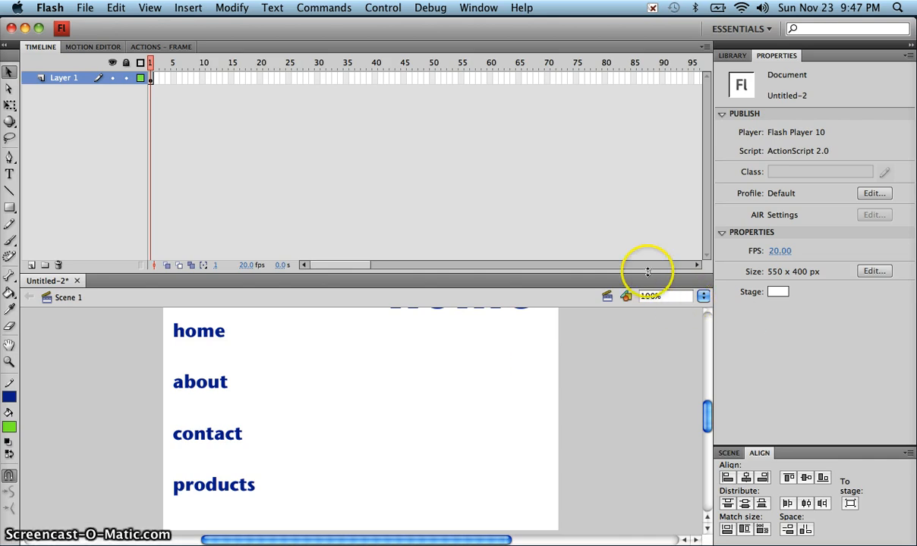
- Shrink the timeline and scroll the stage so the large home heading and buttons are fully visible
drag(648, 271, 638, 167)
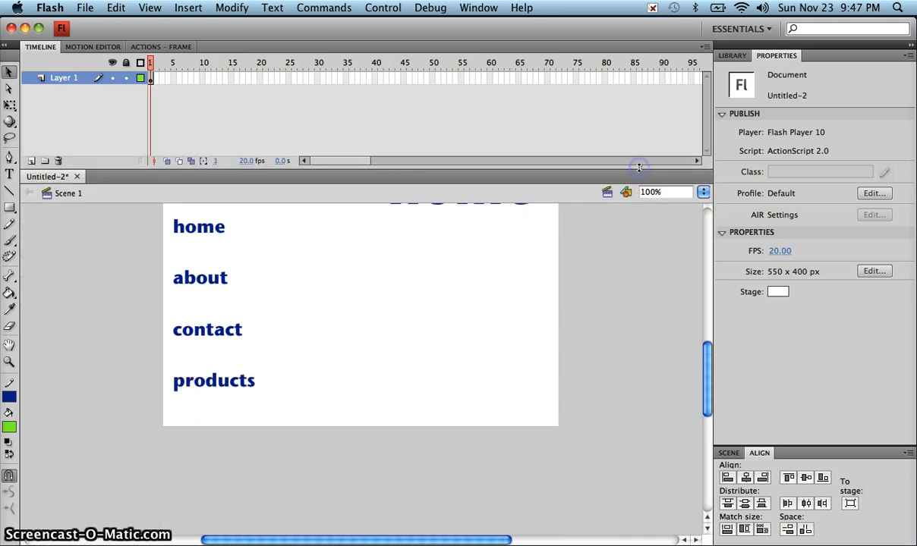
drag(706, 398, 702, 387)
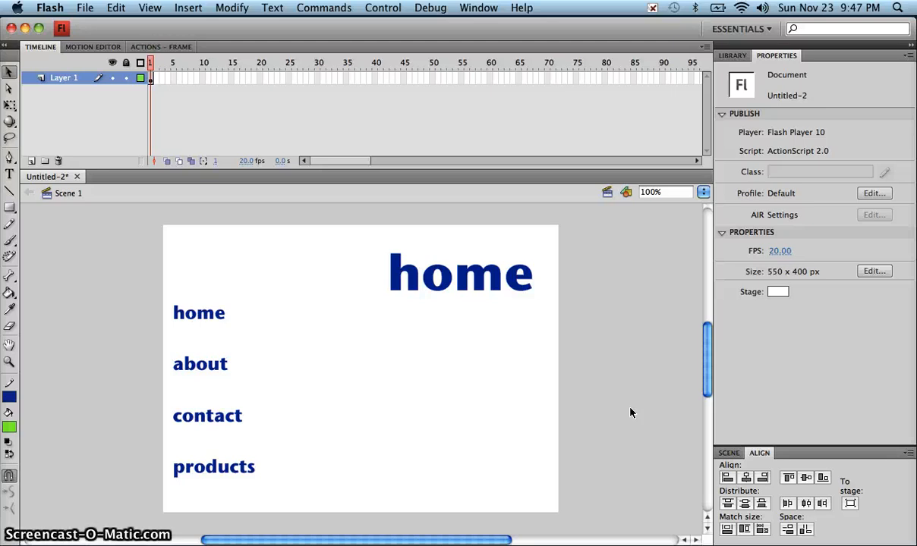
click(636, 378)
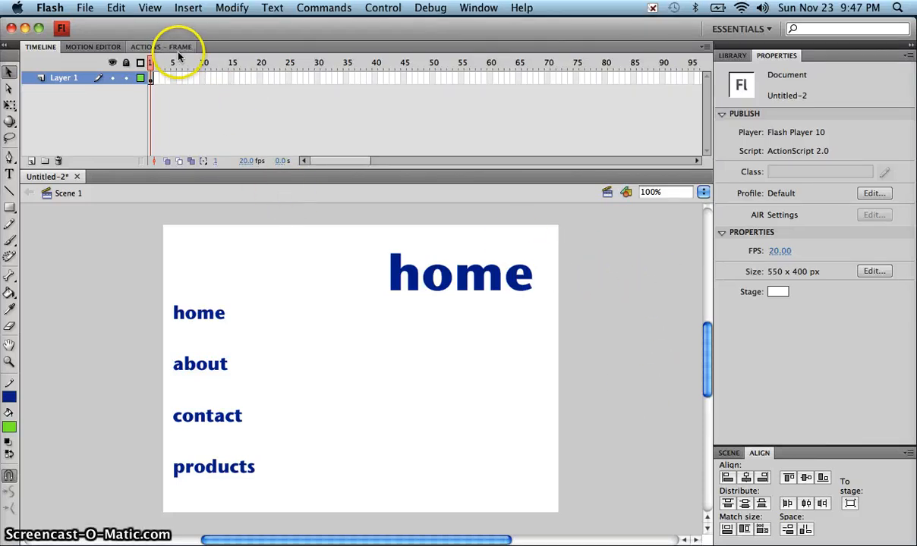
click(486, 10)
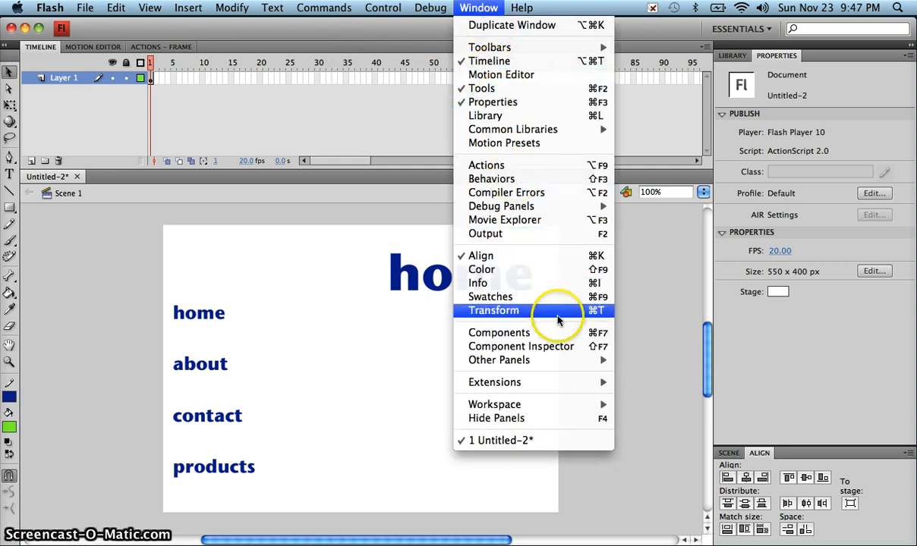
- Open the Scene panel, make it taller, and rename Scene 1 to 'home'
mouse_move(579, 360)
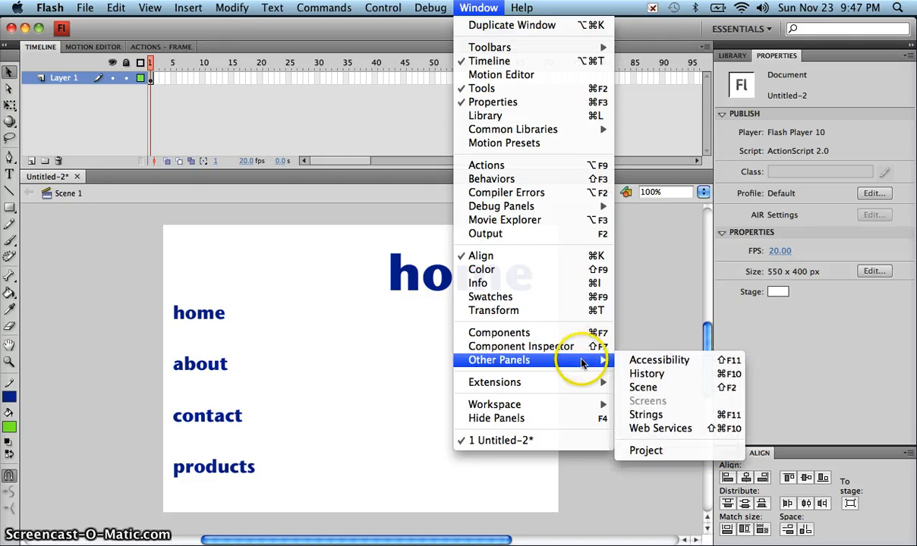
click(643, 387)
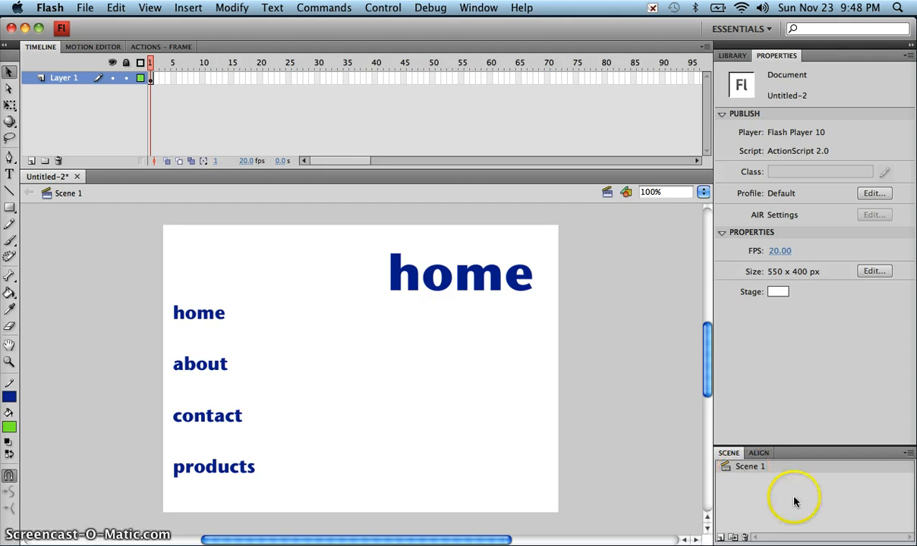
drag(794, 446, 785, 331)
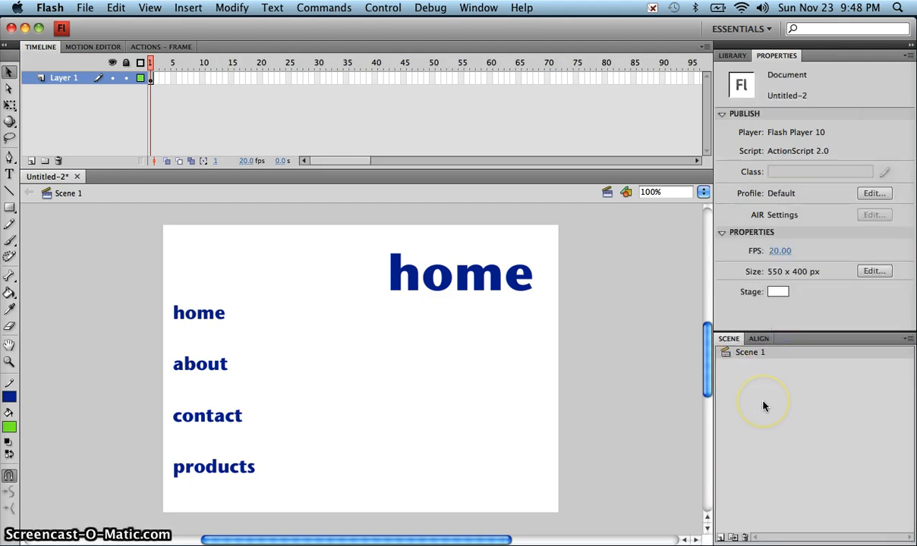
double_click(752, 354)
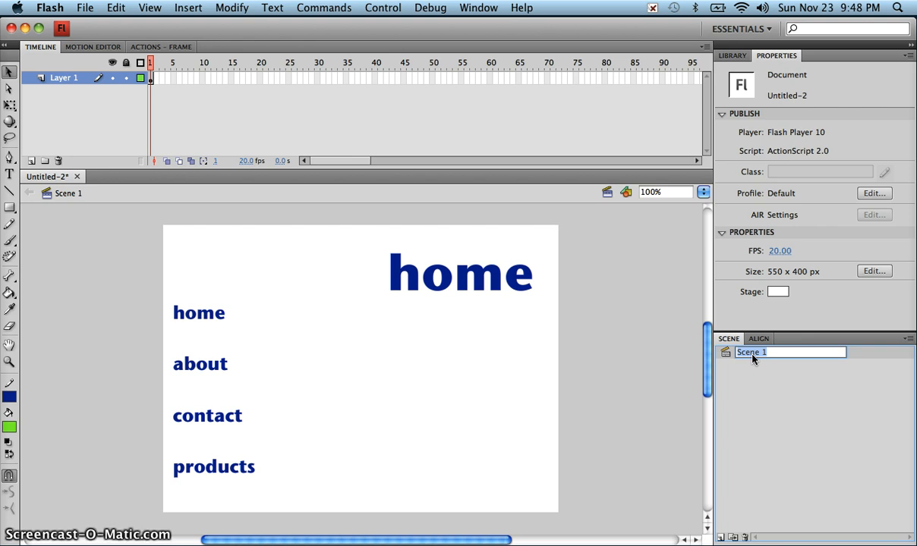
text(home)
key(Return)
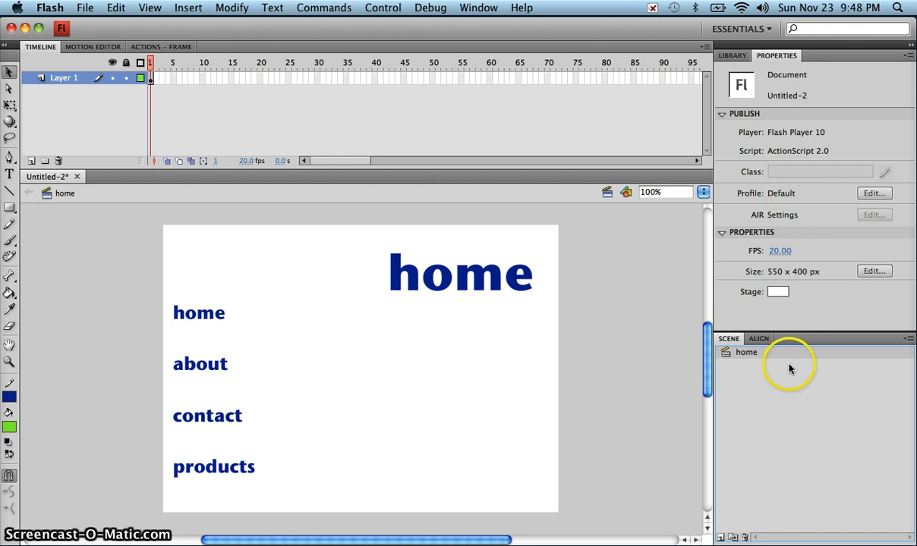
- Float the Scene panel and dock it as a tab beside the Align panel
drag(597, 269, 470, 212)
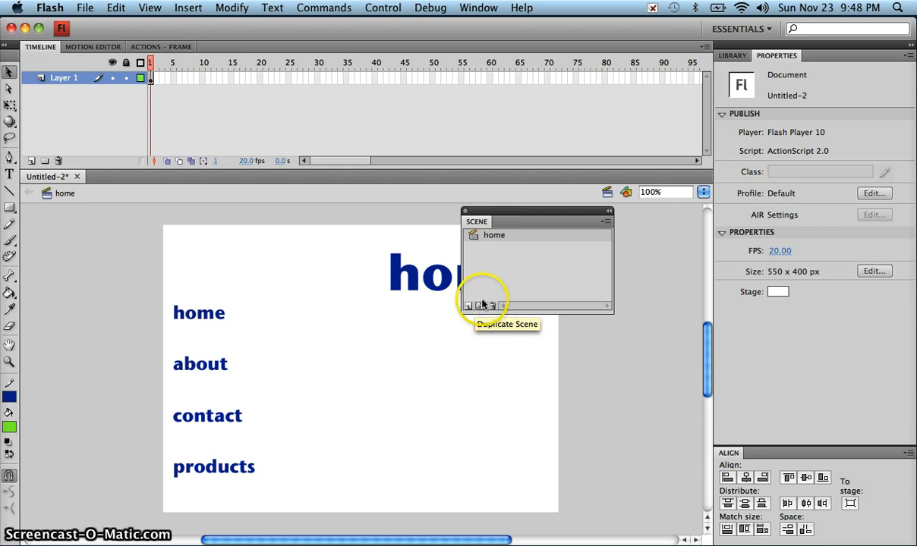
drag(742, 442, 769, 454)
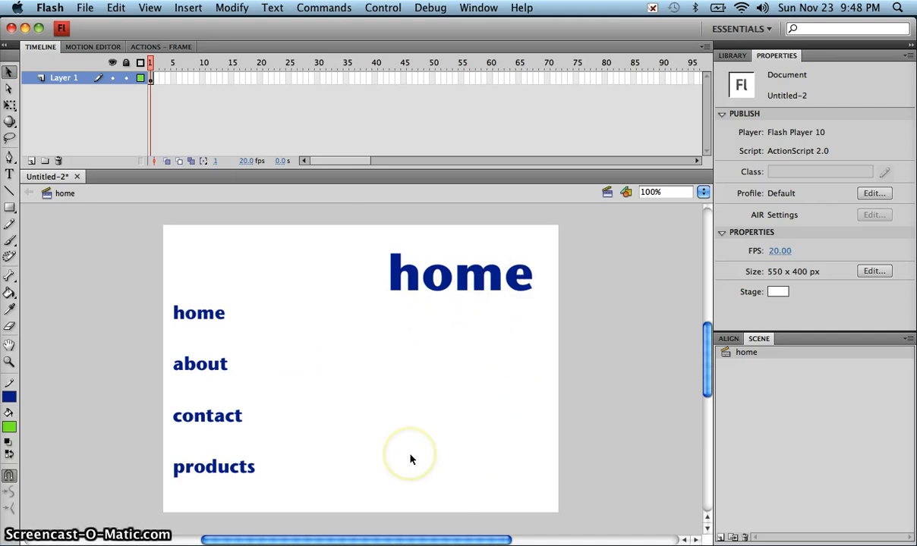
- Duplicate the home scene three times and rename the first copy 'about'
click(733, 538)
click(733, 538)
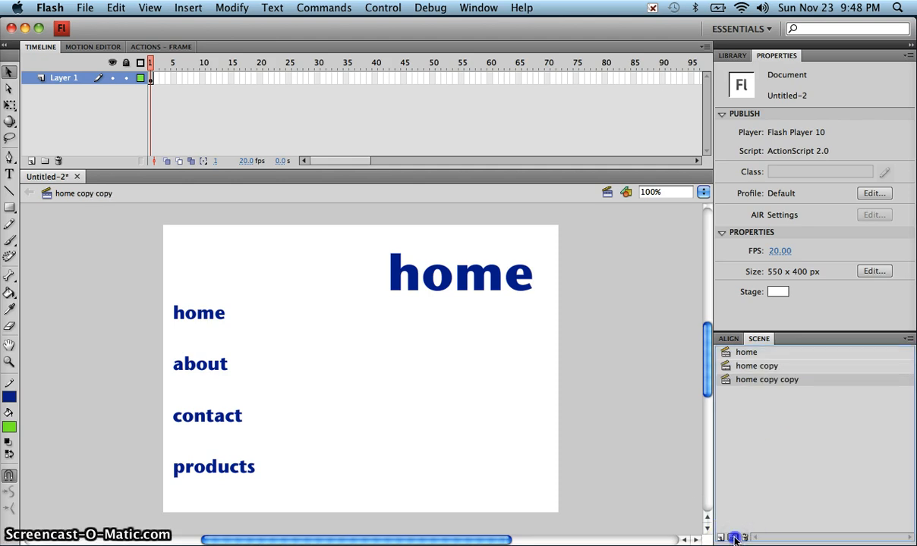
click(733, 538)
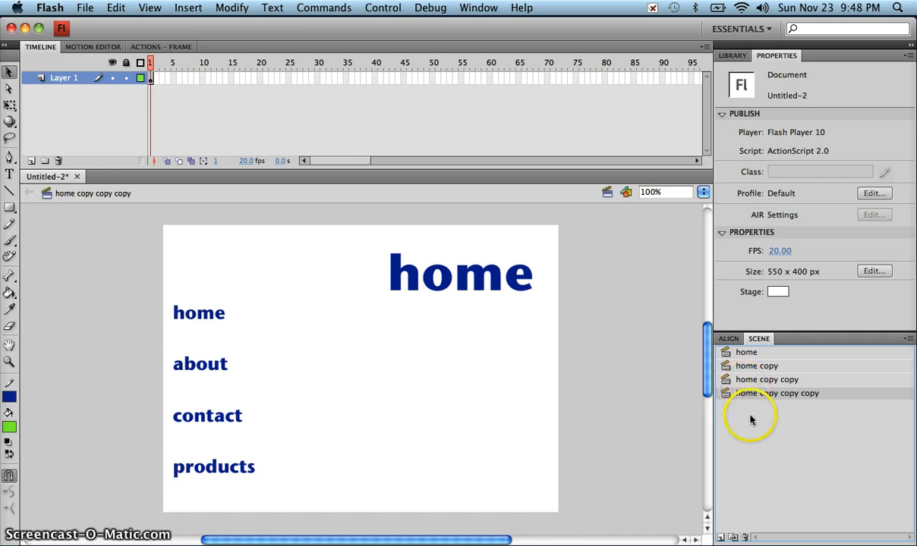
double_click(755, 368)
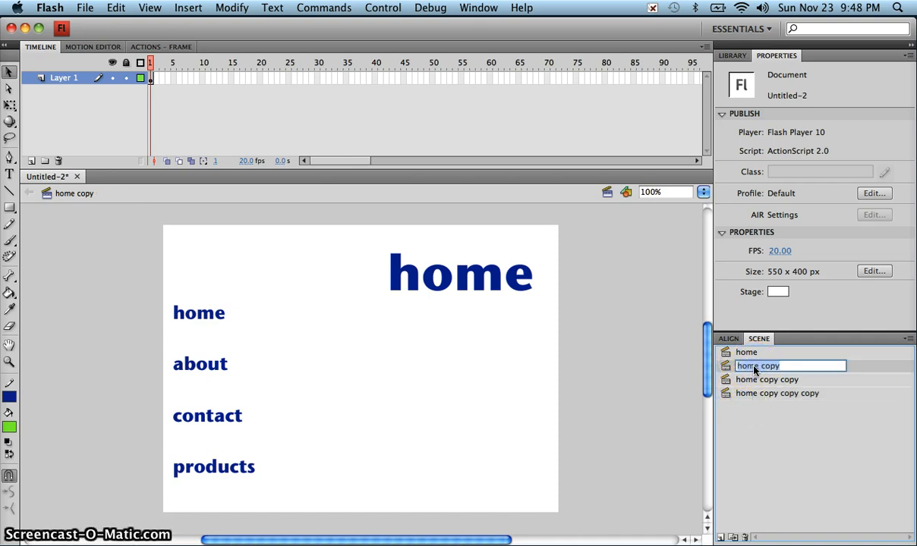
text(about)
key(Return)
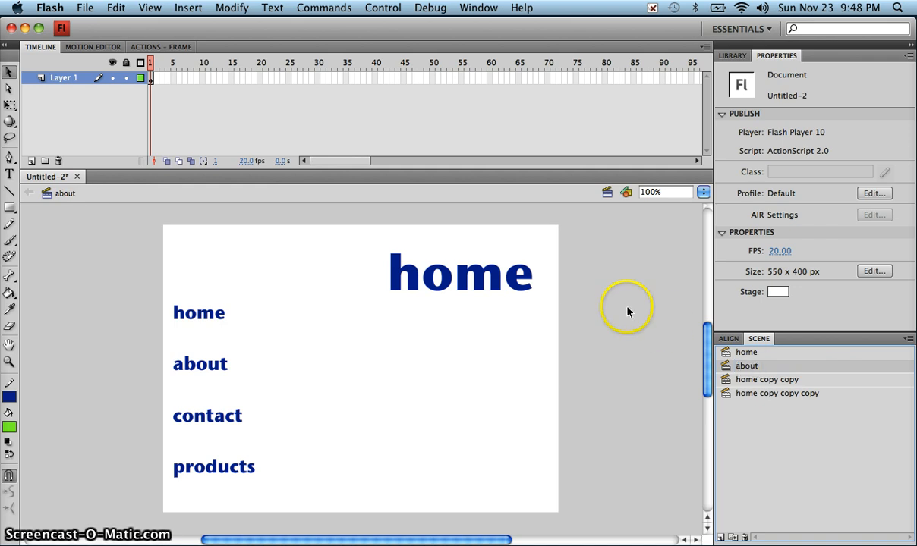
- Change the about scene's big heading from 'home' to 'about'
click(740, 367)
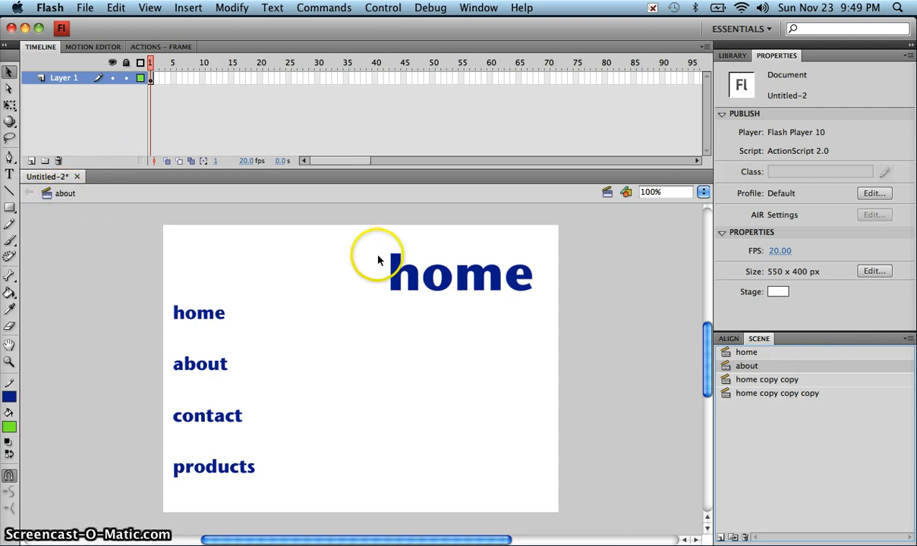
double_click(436, 275)
double_click(440, 270)
text(about)
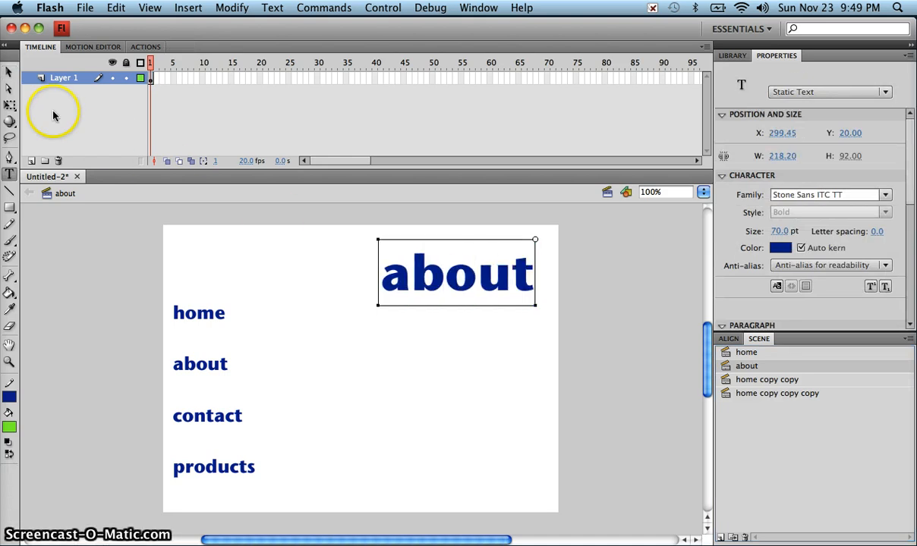
click(8, 71)
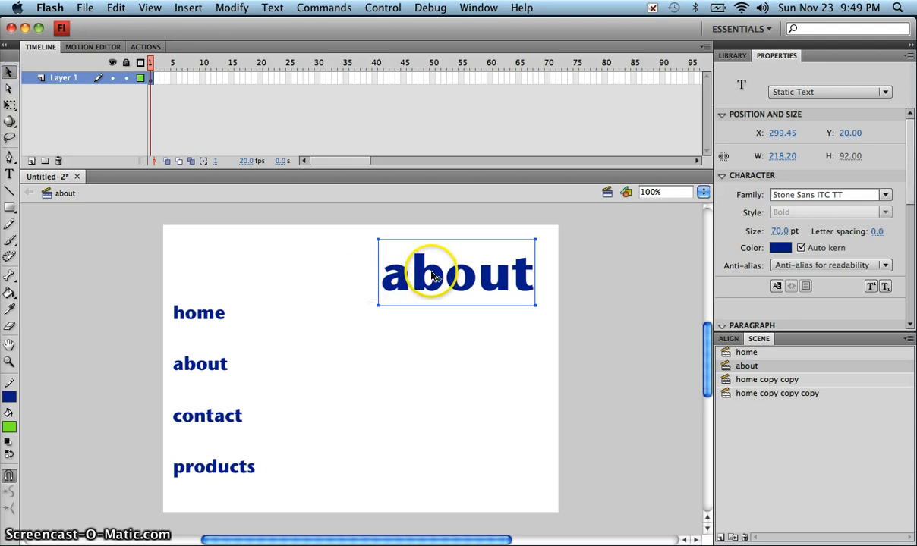
- Rename the second copy 'contact' and retype its heading as 'contact'
click(768, 382)
double_click(768, 382)
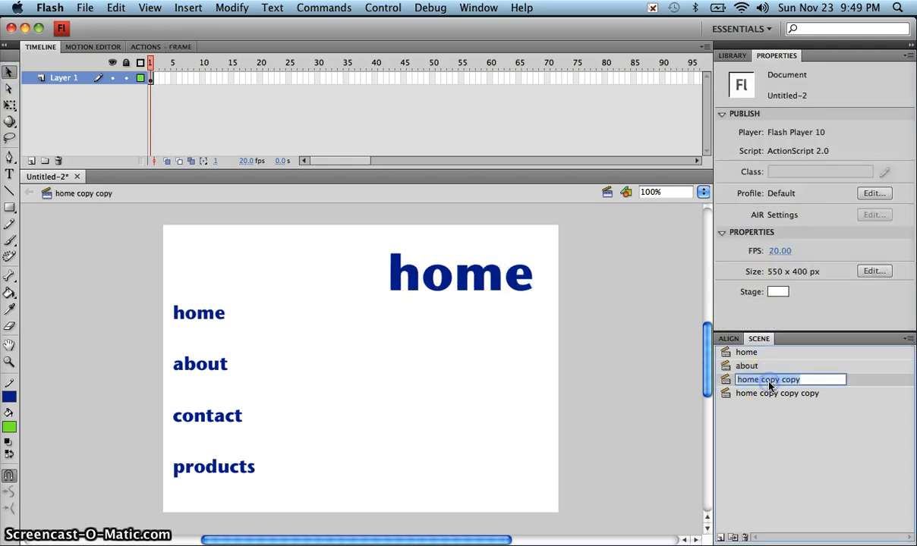
text(contac)
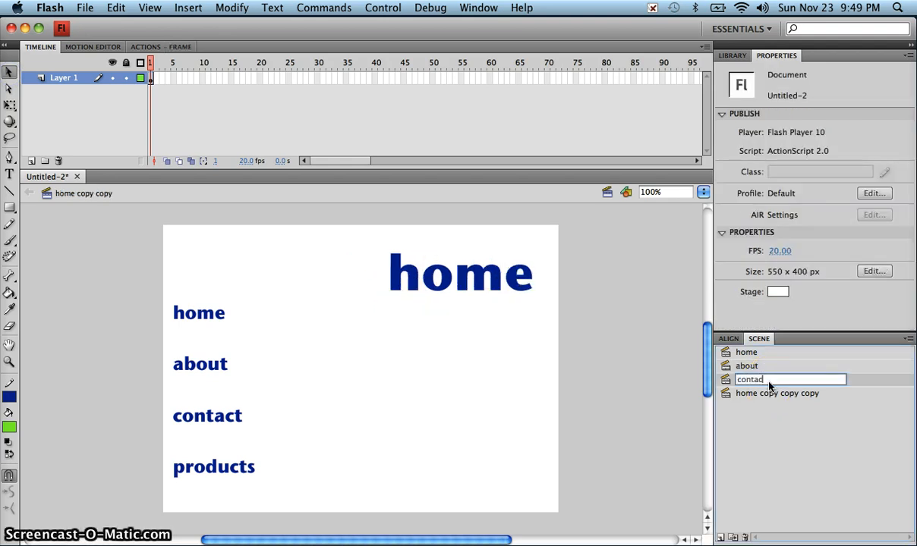
text(t)
key(Return)
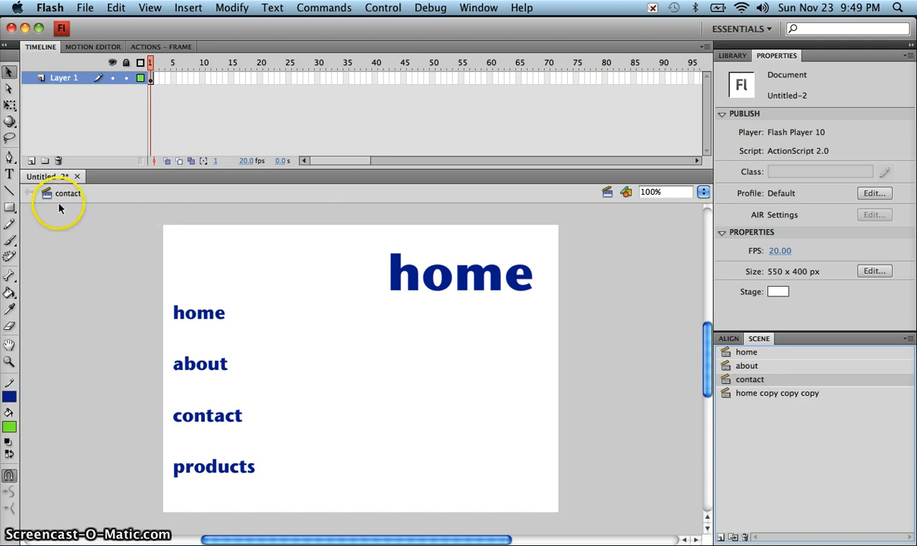
double_click(486, 285)
double_click(485, 284)
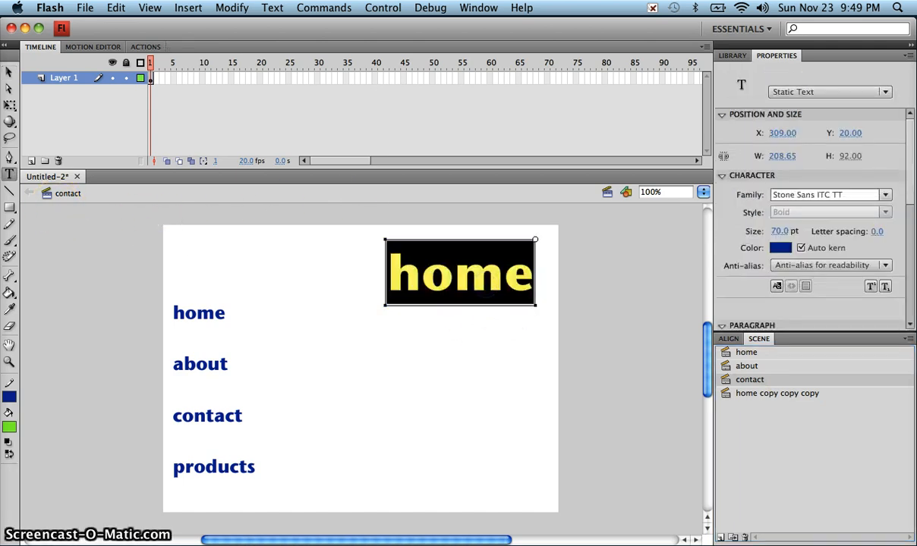
text(contat)
key(BackSpace)
text(ct)
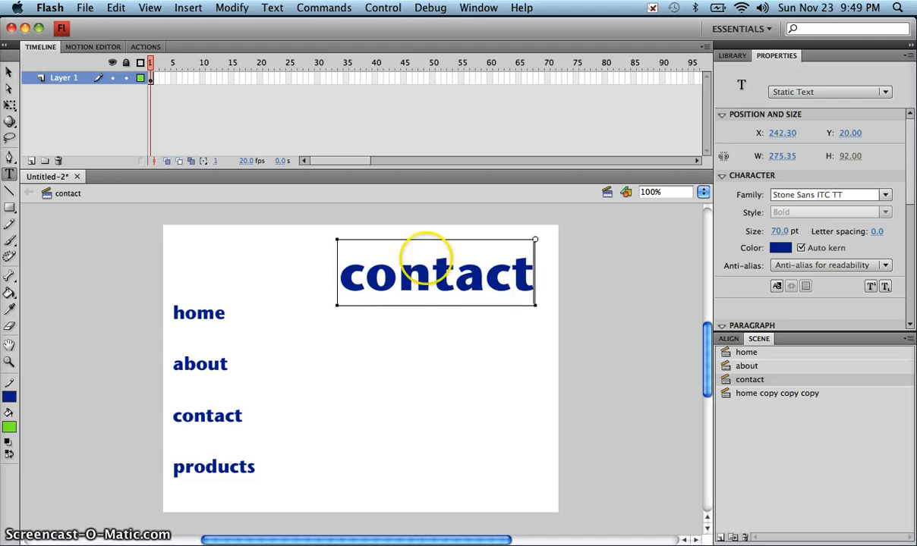
key(Escape)
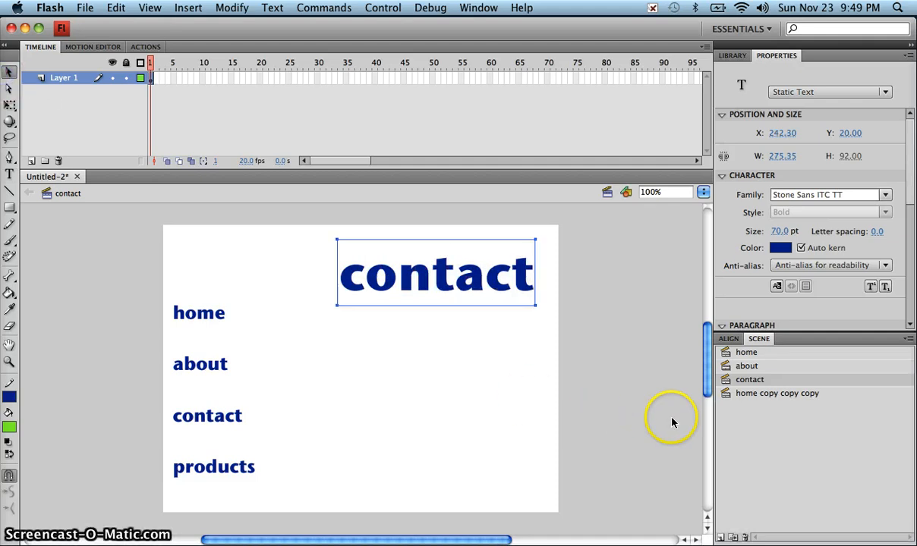
- Rename the third copy 'products' and change its heading to 'products'
double_click(747, 393)
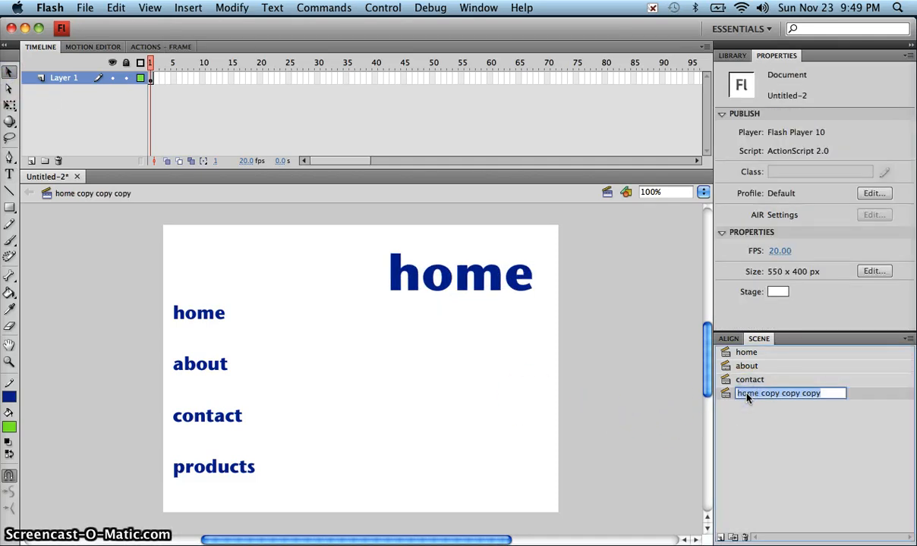
text(products)
key(Return)
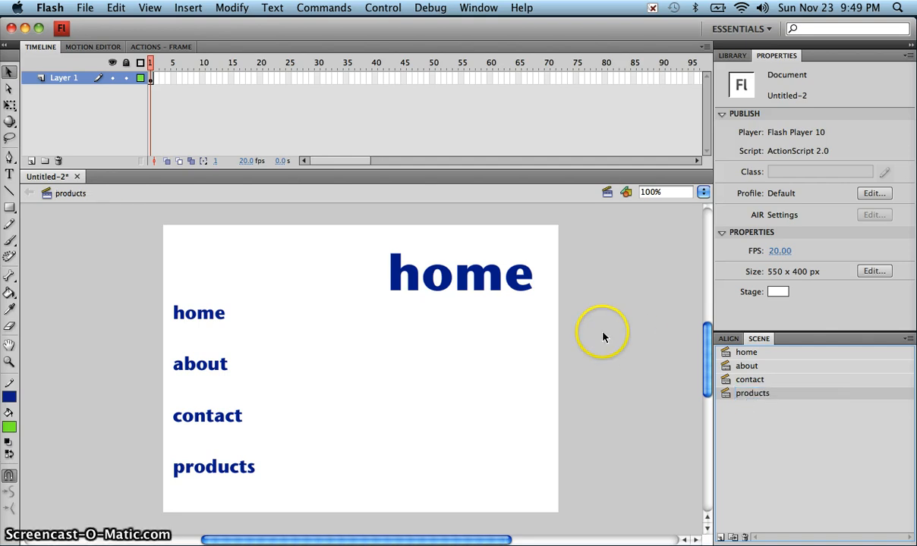
double_click(445, 284)
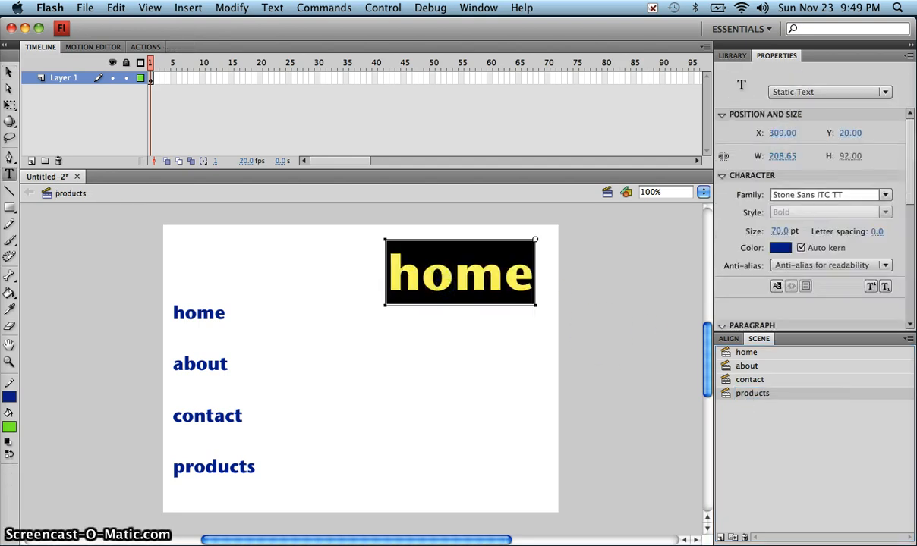
text(products)
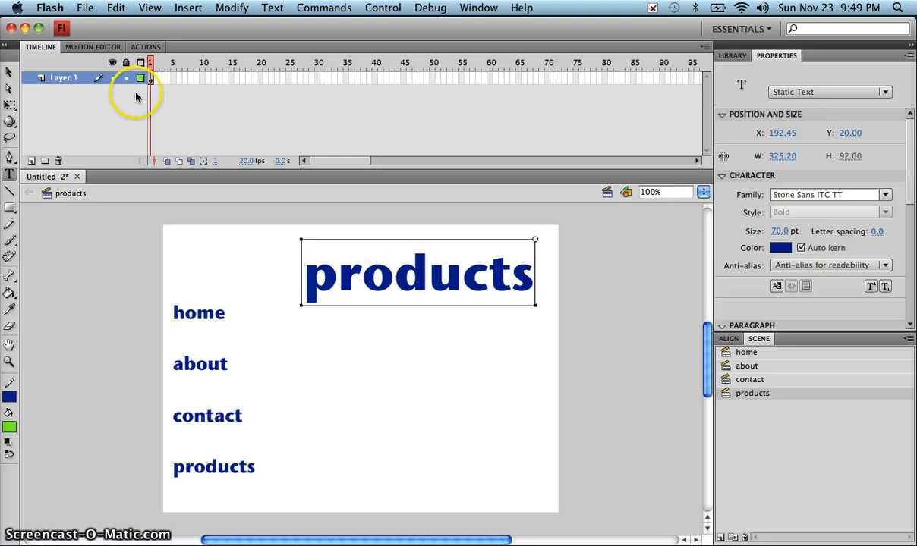
click(9, 72)
click(511, 370)
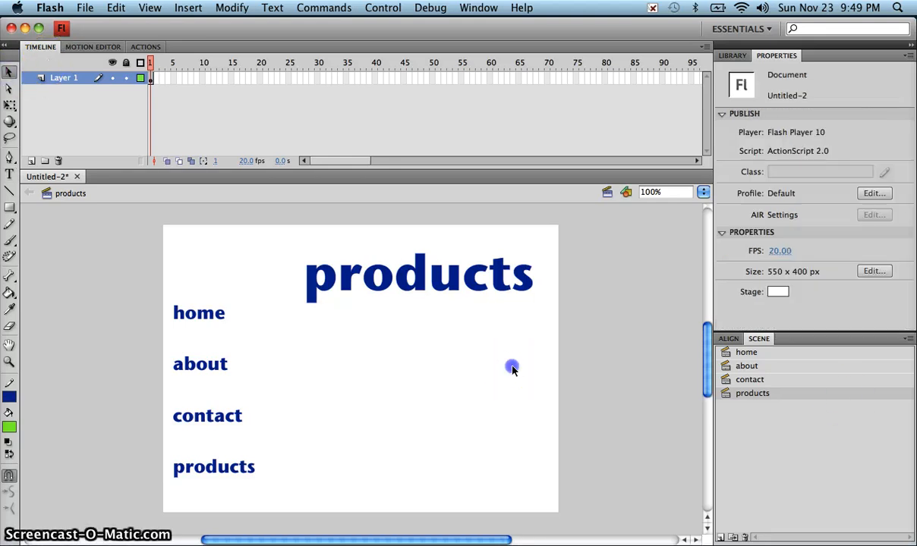
click(751, 353)
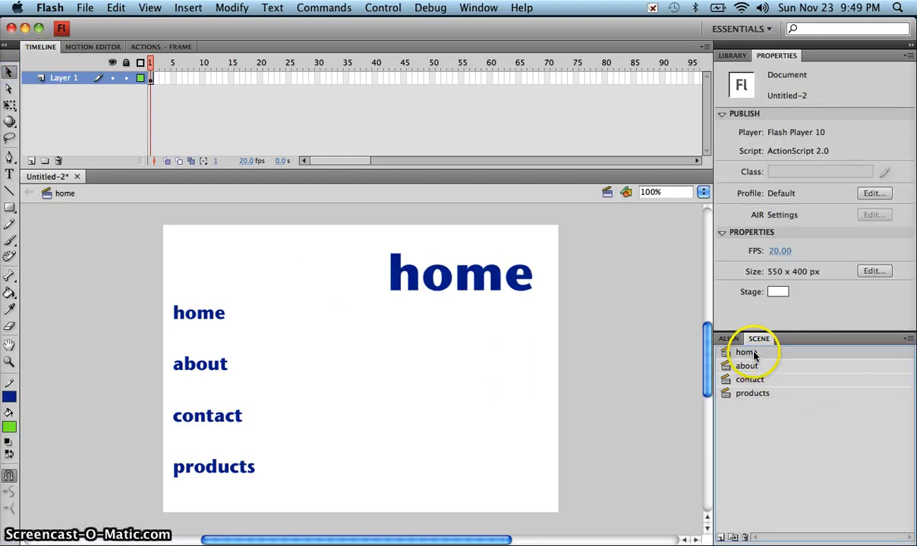
click(751, 367)
click(755, 380)
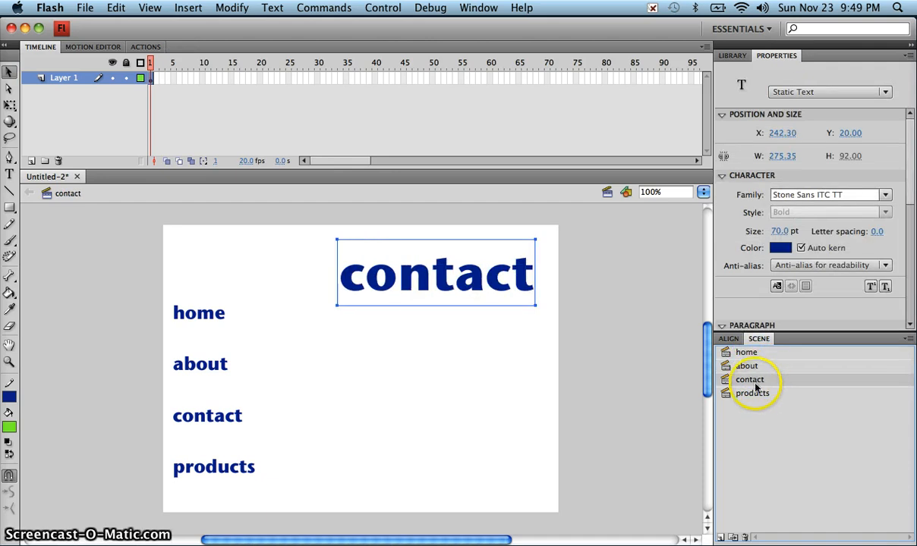
click(758, 394)
click(757, 382)
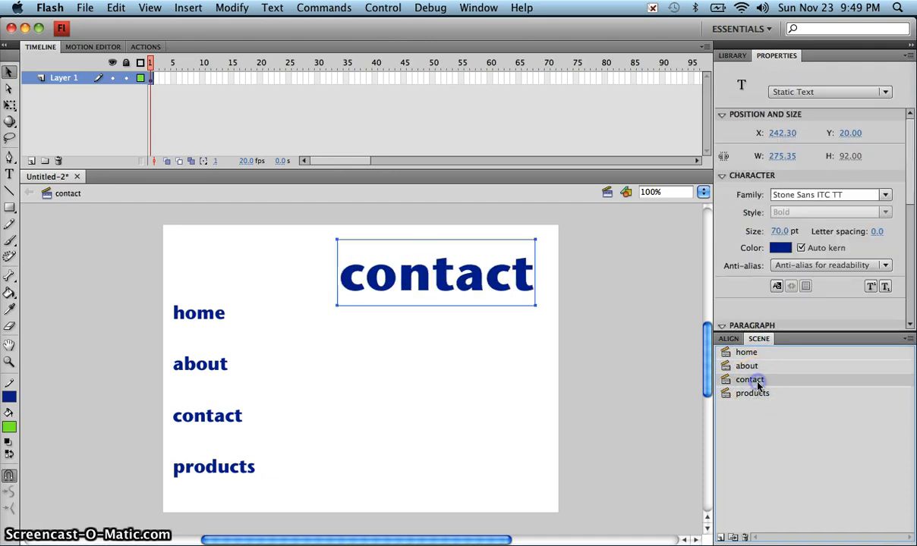
click(755, 367)
click(749, 353)
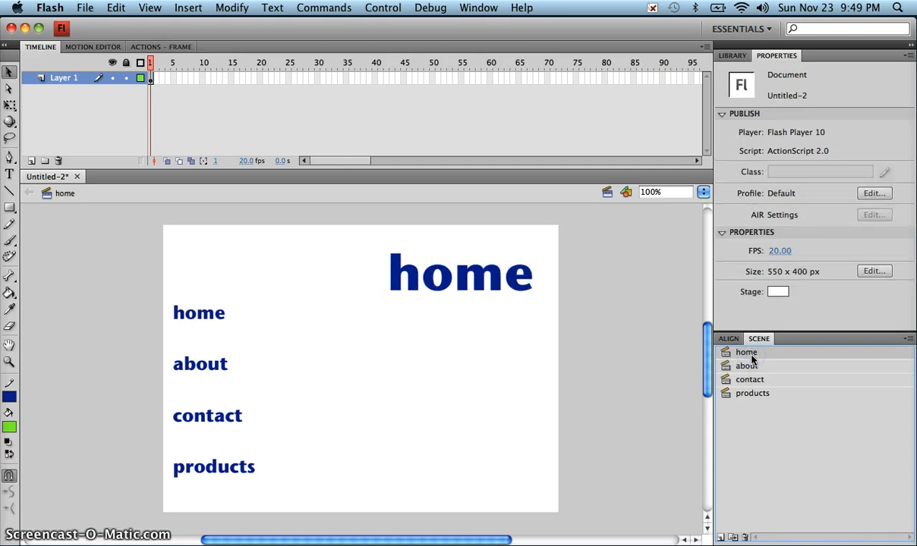
click(751, 368)
click(752, 380)
click(750, 393)
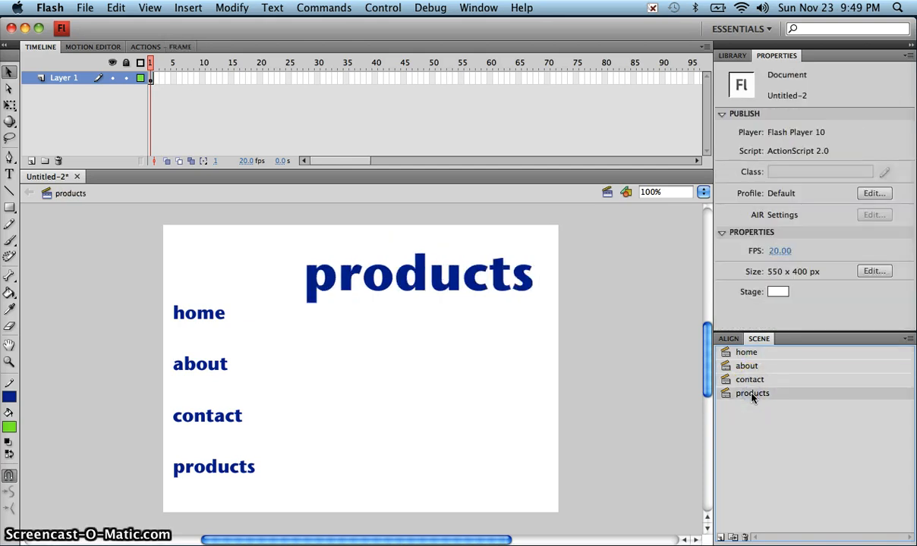
key(super+Return)
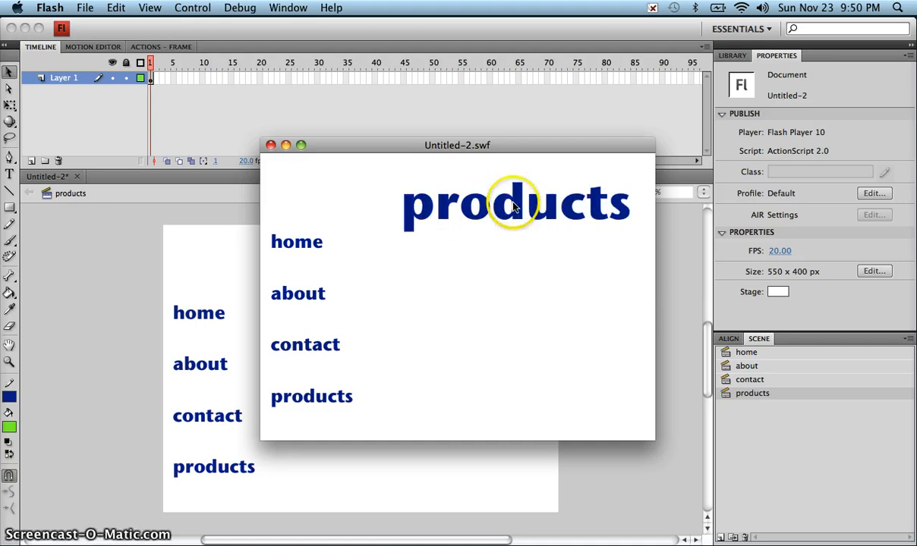
click(271, 145)
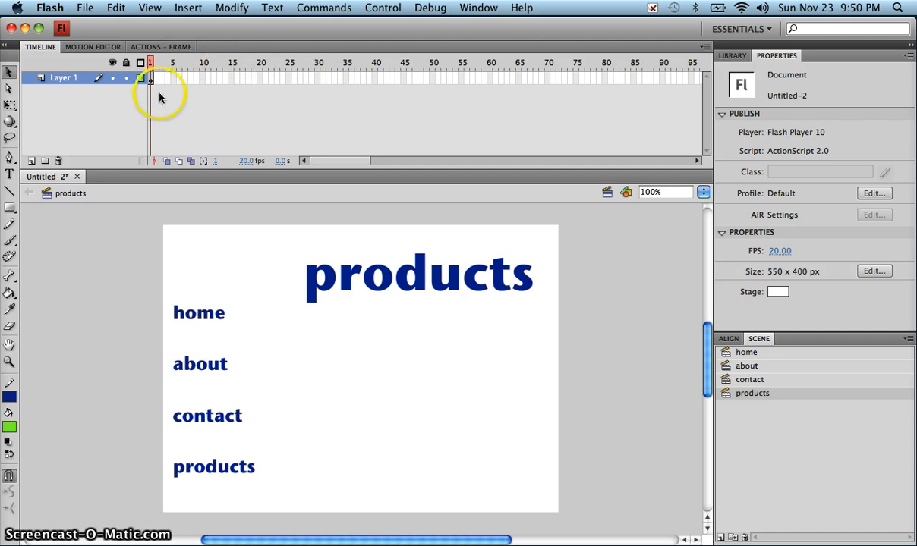
- Select the home scene in the Scene panel to reopen its stage
click(765, 354)
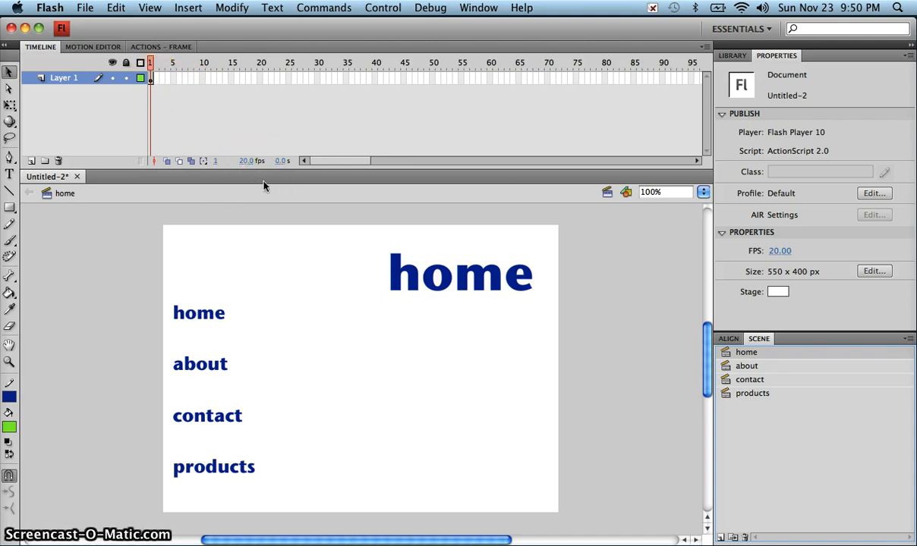
click(188, 126)
- Add a new layer above Layer 1 and name it 'actions'
click(32, 162)
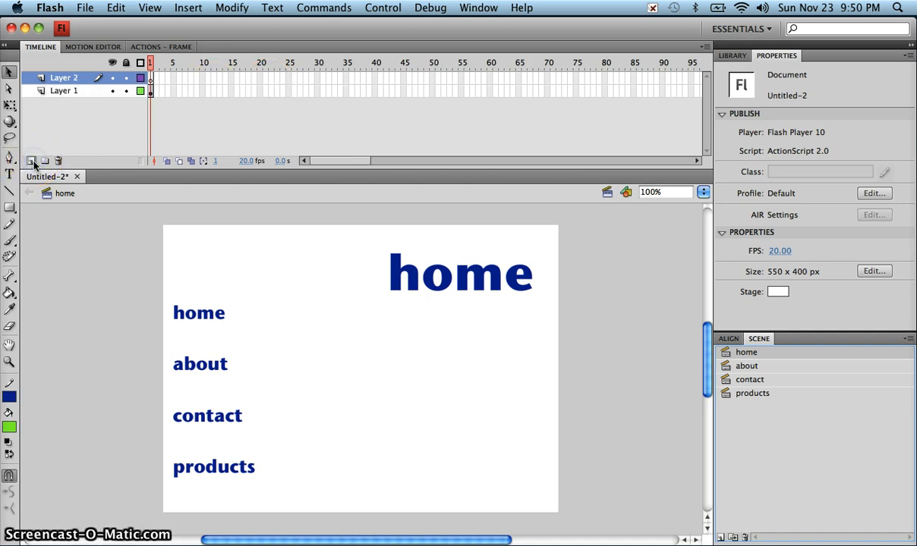
double_click(64, 79)
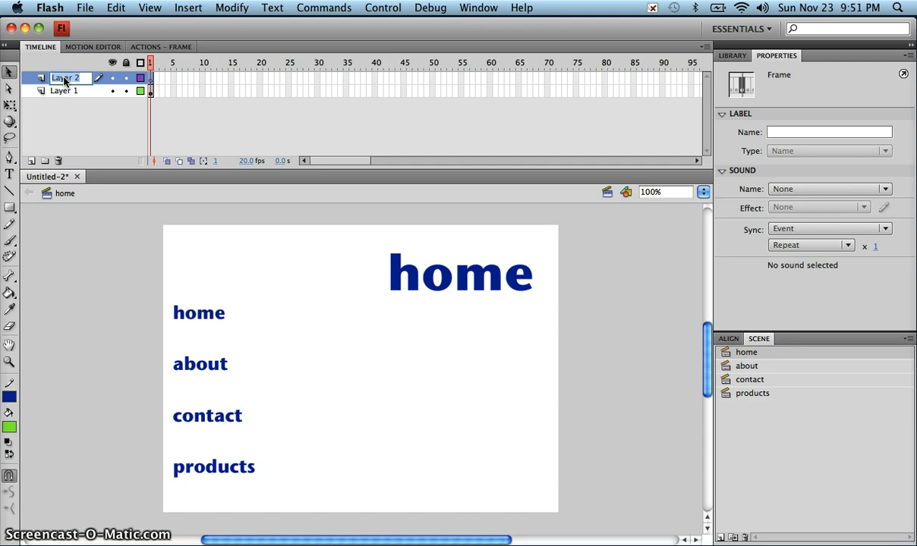
text(ad)
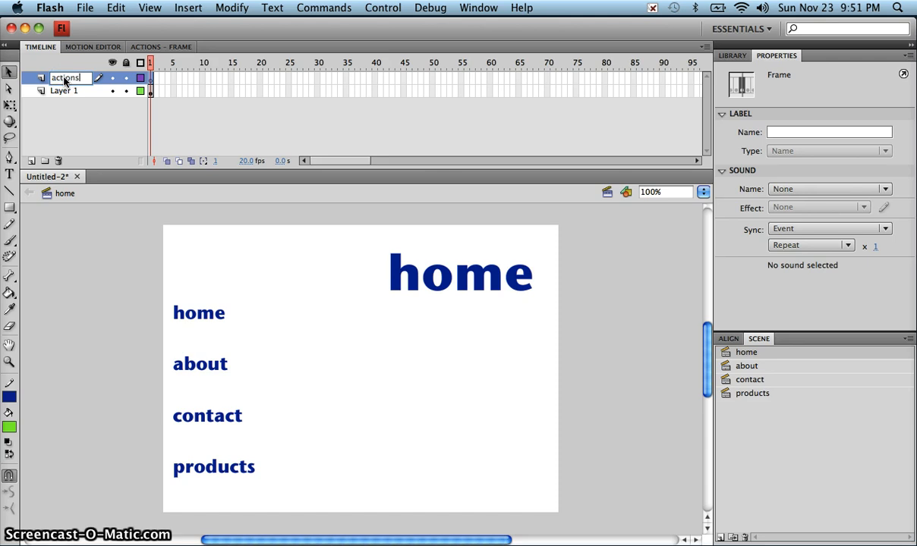
key(Return)
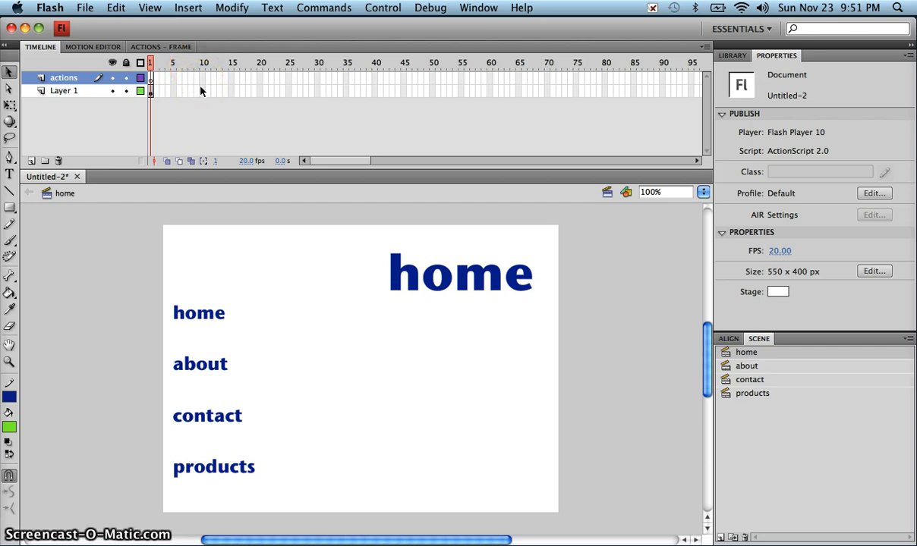
- Put a stop() action on frame 1 of the actions layer
click(151, 80)
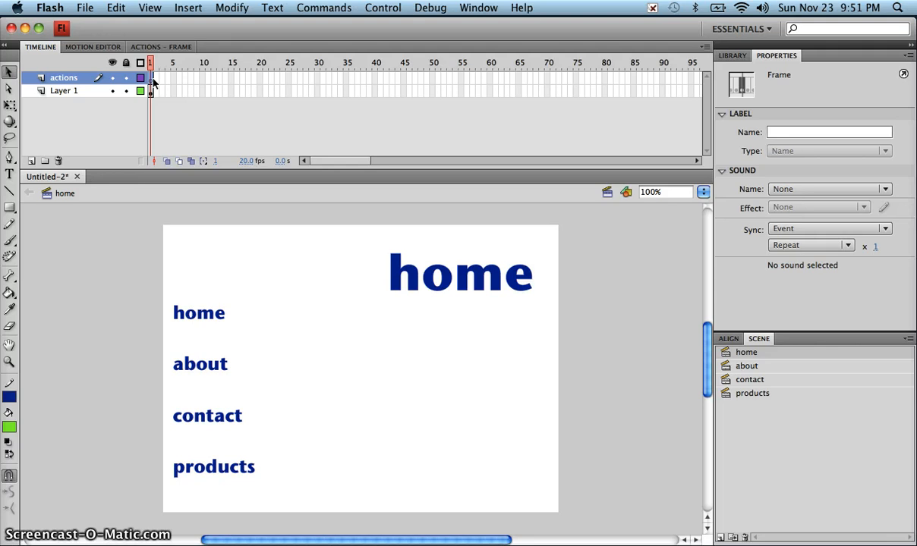
click(166, 80)
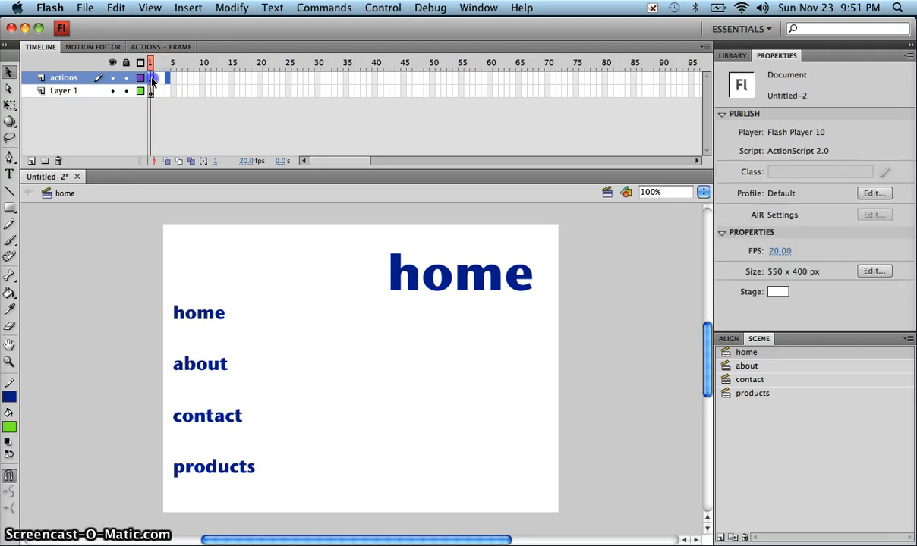
click(152, 79)
click(160, 46)
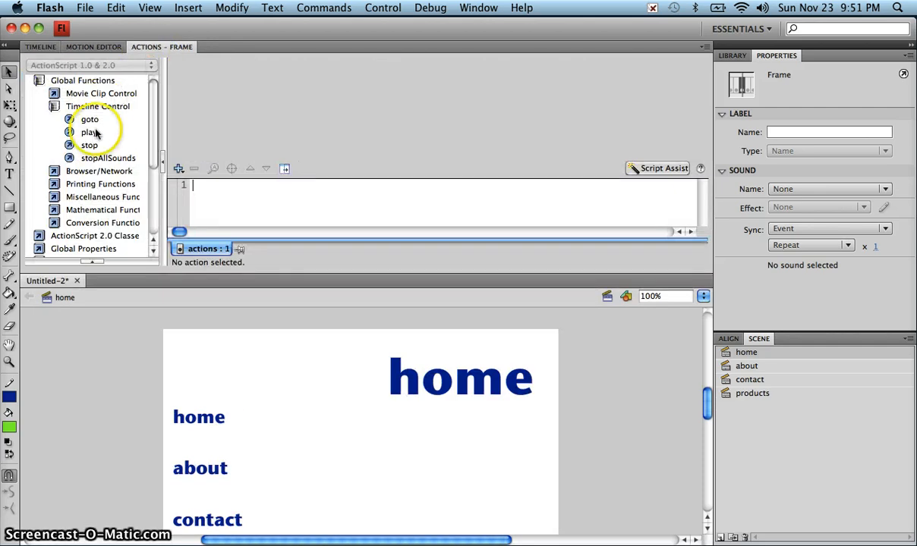
double_click(90, 145)
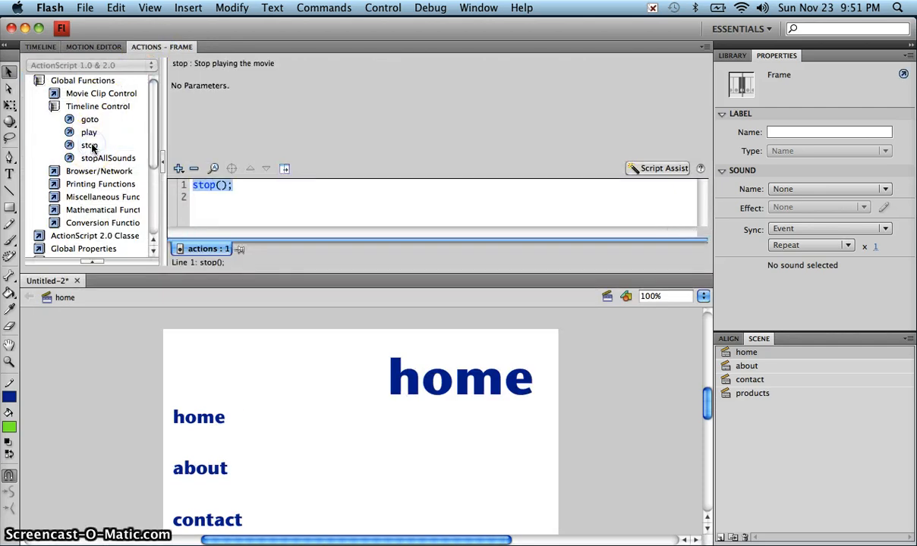
click(36, 45)
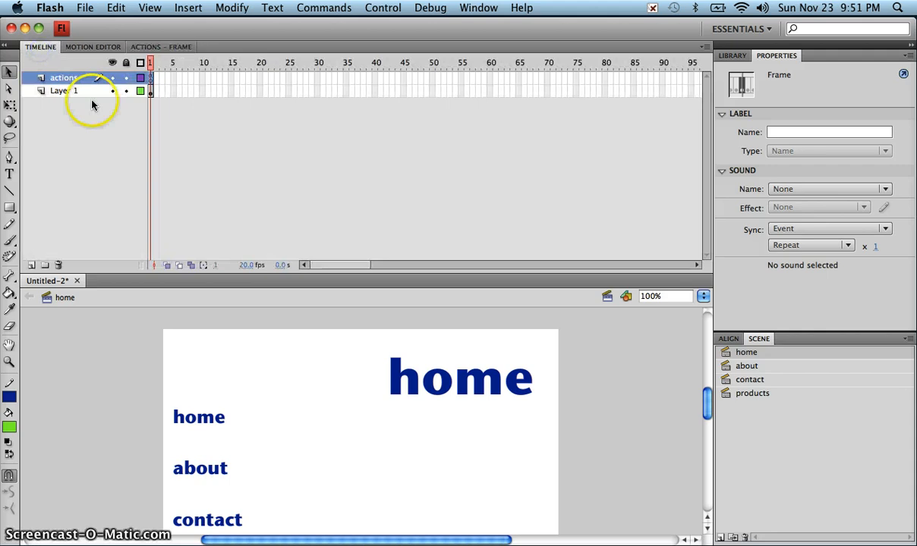
- Copy the home scene's stop-script actions frame and paste it into a new layer in the about scene
right_click(151, 82)
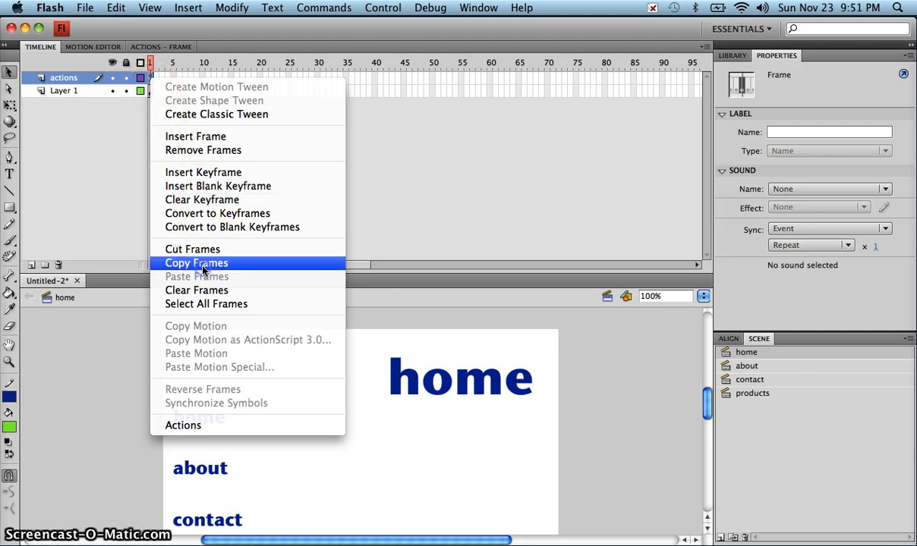
click(221, 262)
click(734, 366)
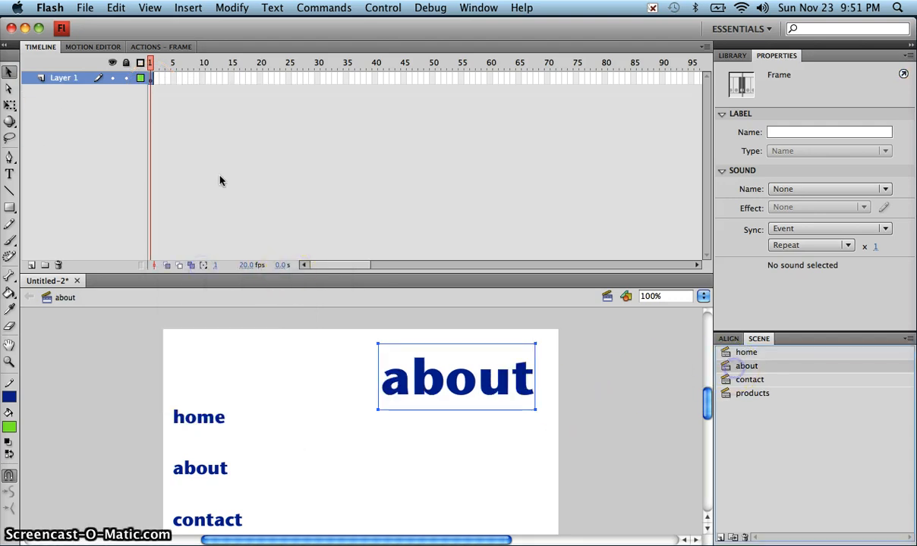
click(31, 265)
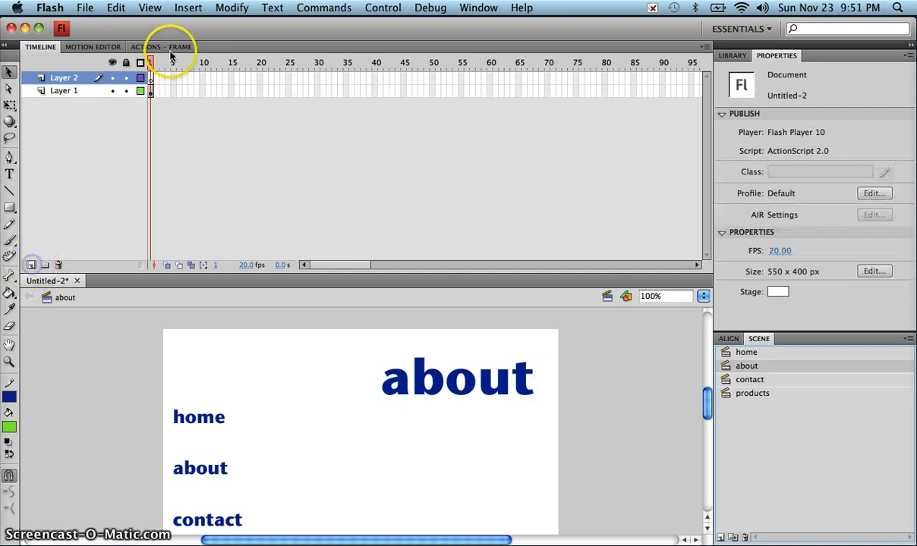
click(151, 78)
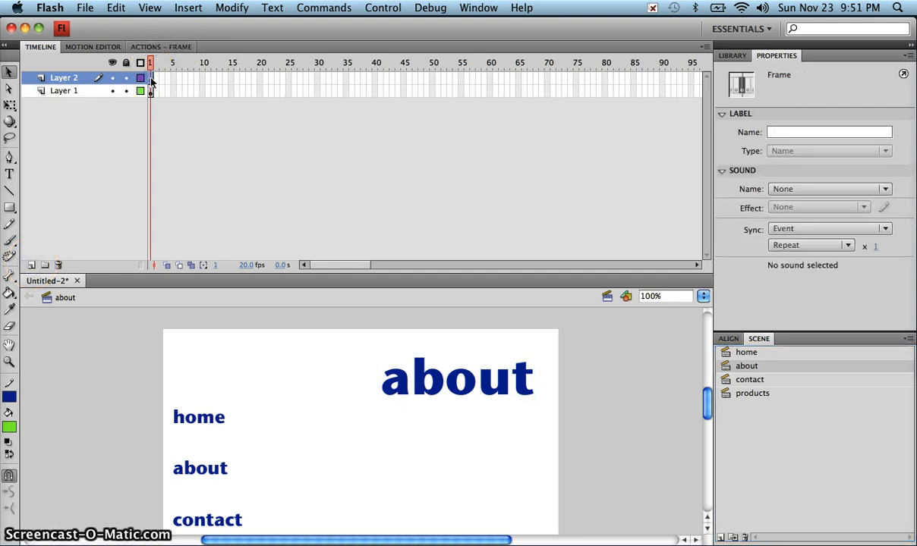
right_click(151, 80)
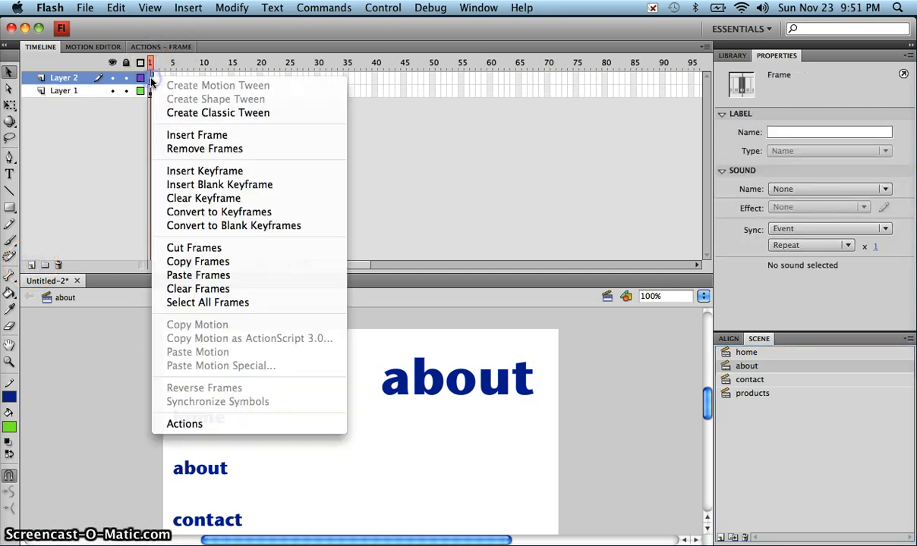
click(199, 275)
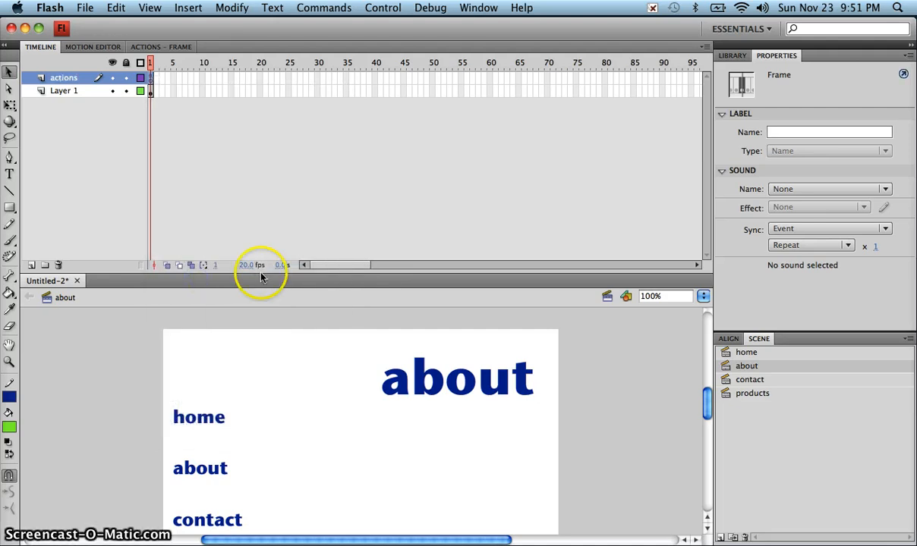
click(184, 101)
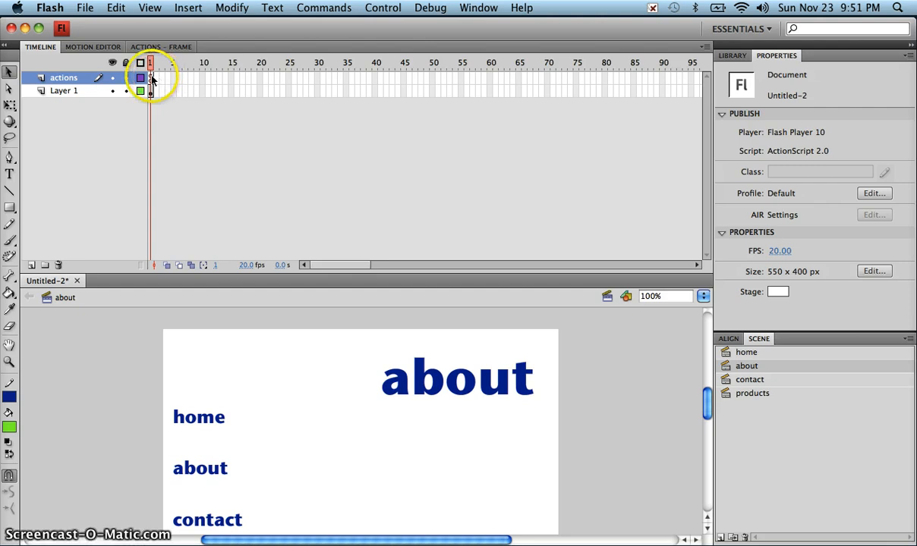
- Paste the stop-script frame into frame 1 of a new layer in the contact scene
click(739, 383)
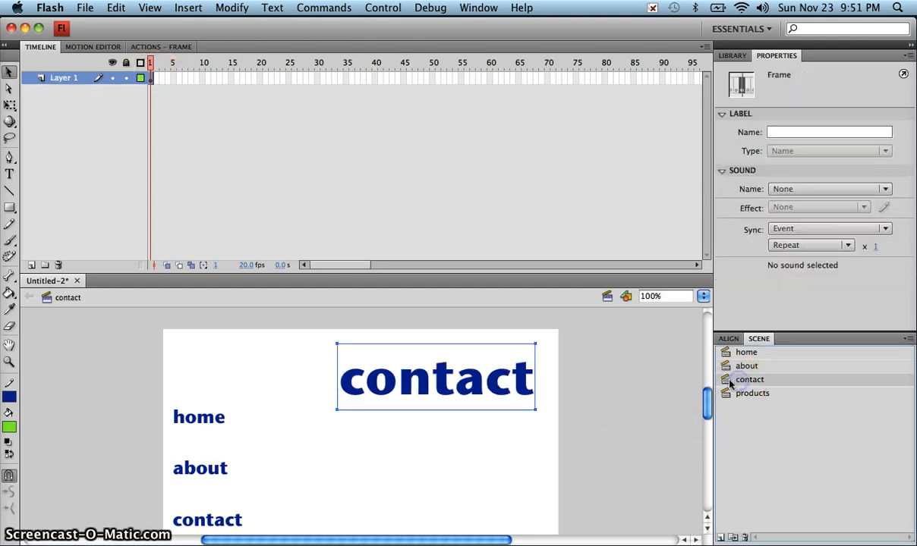
click(31, 265)
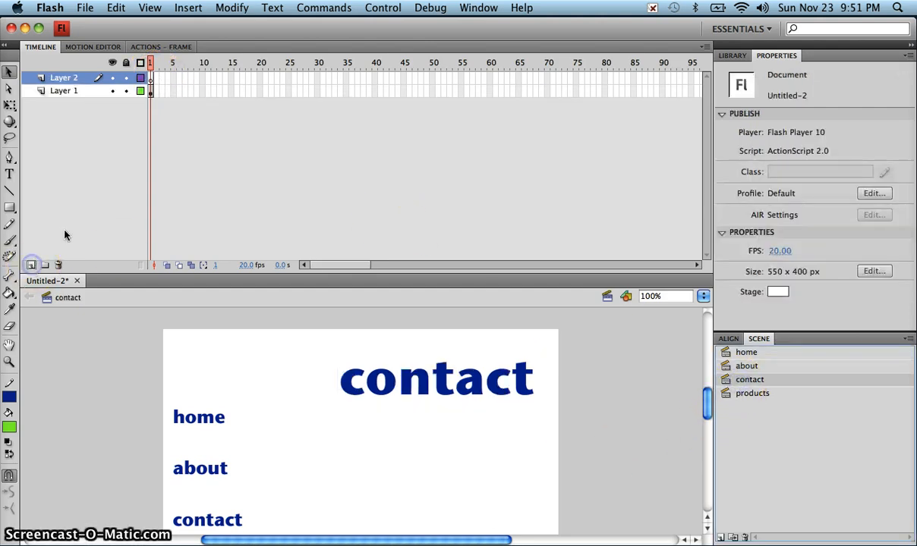
click(152, 79)
right_click(152, 79)
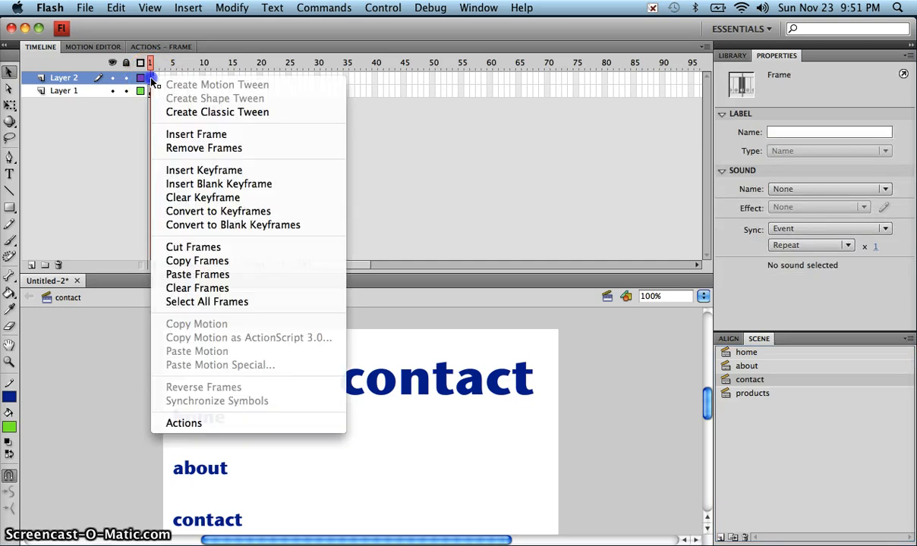
click(194, 275)
- Paste the stop-script frame into a new layer in the products scene, then return to home
click(726, 394)
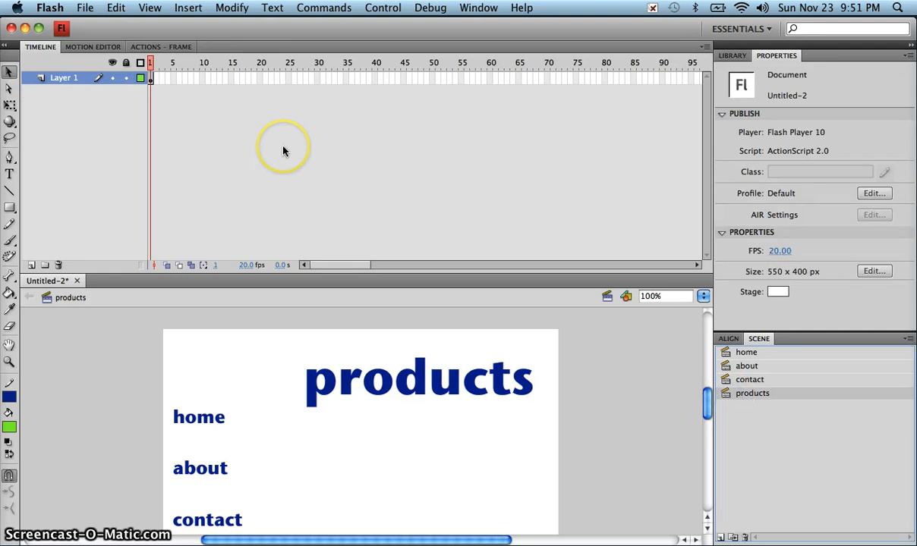
click(31, 265)
click(151, 79)
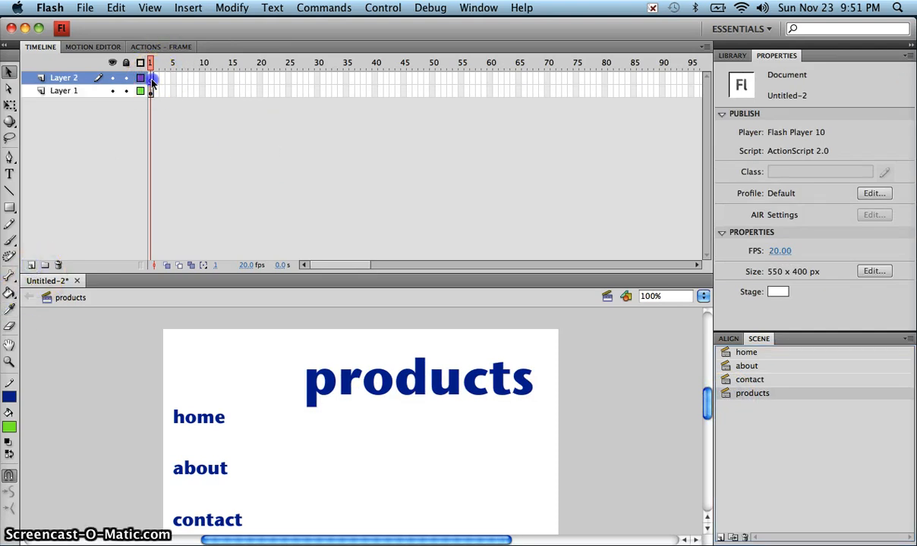
right_click(151, 83)
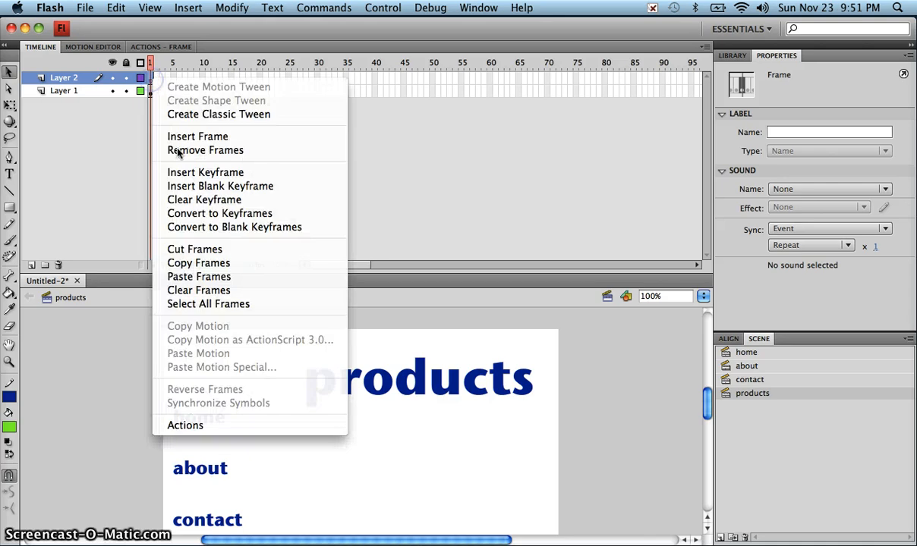
click(190, 273)
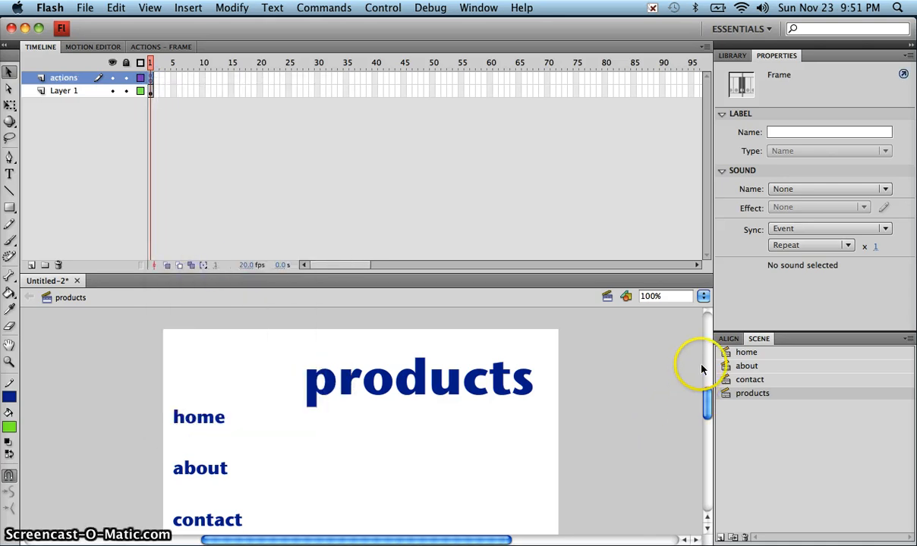
click(736, 355)
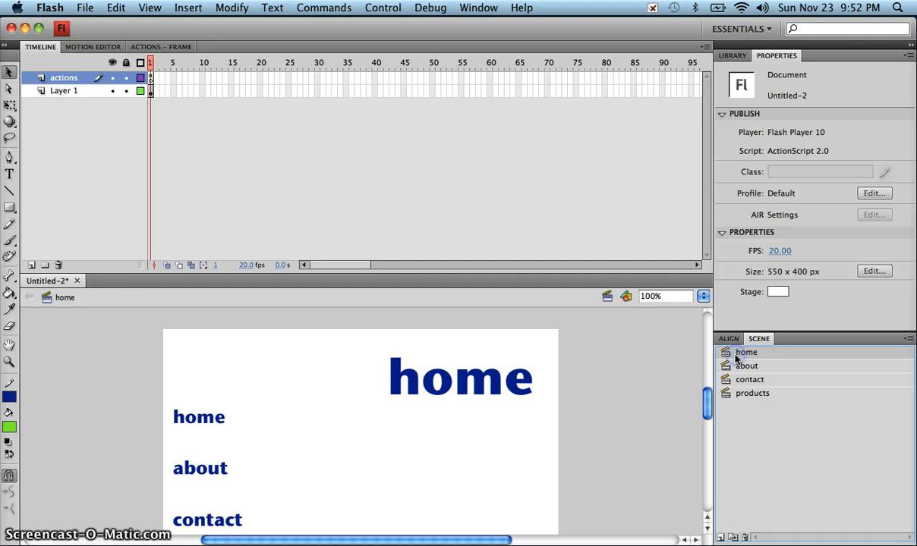
- Test-play the movie with Cmd+Return and try the about, home, contact and products buttons
key(super+Return)
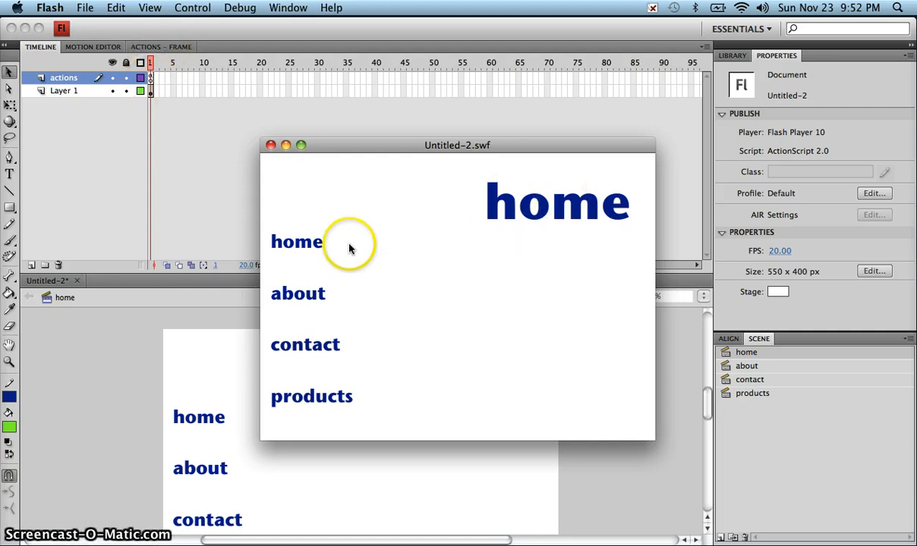
click(307, 297)
click(305, 240)
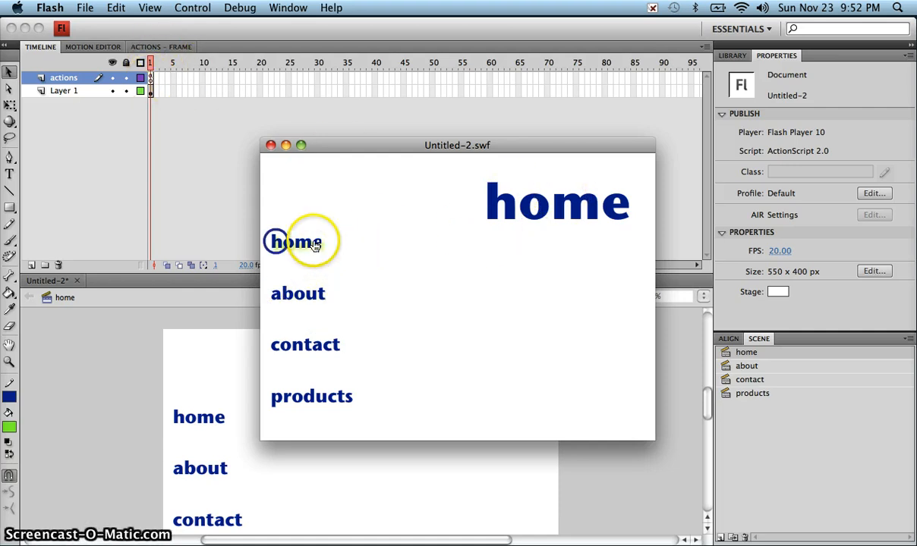
click(318, 295)
click(317, 350)
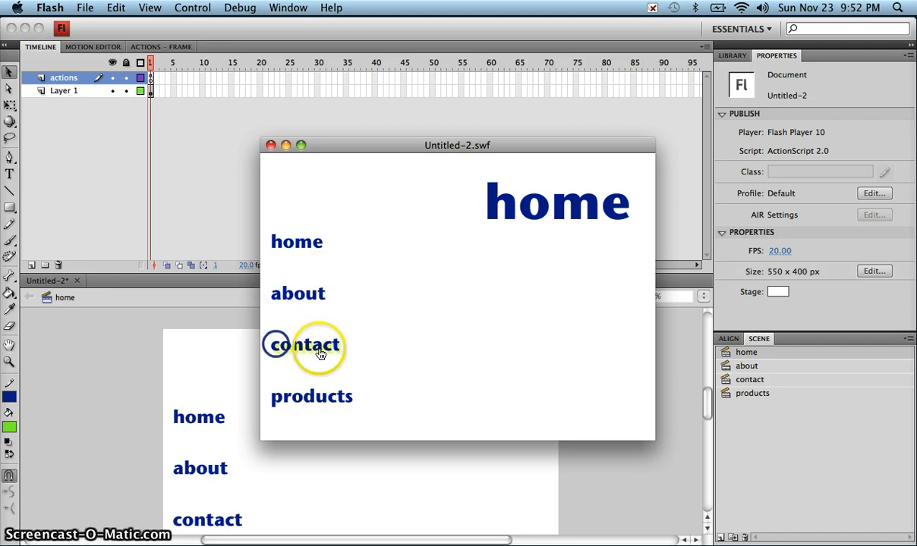
click(328, 403)
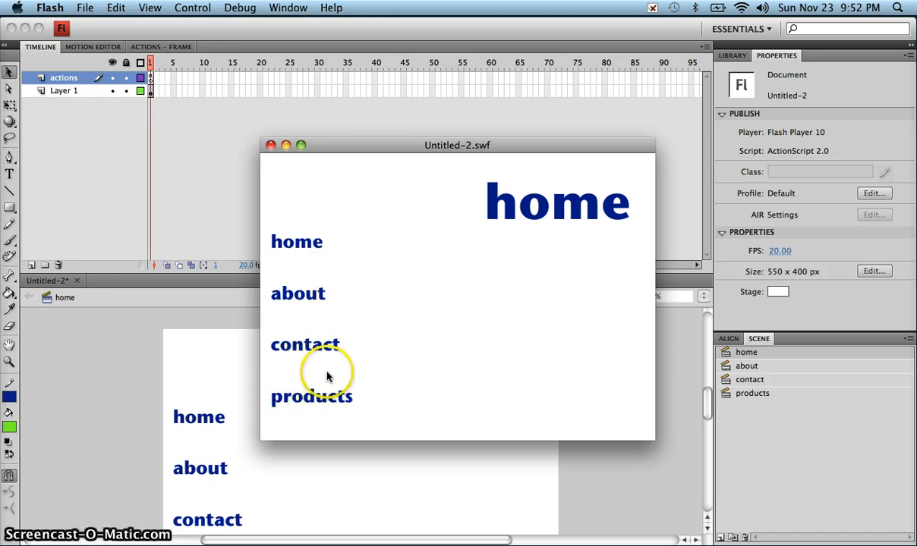
- Recheck the home, about, contact and products buttons in the SWF preview
click(319, 254)
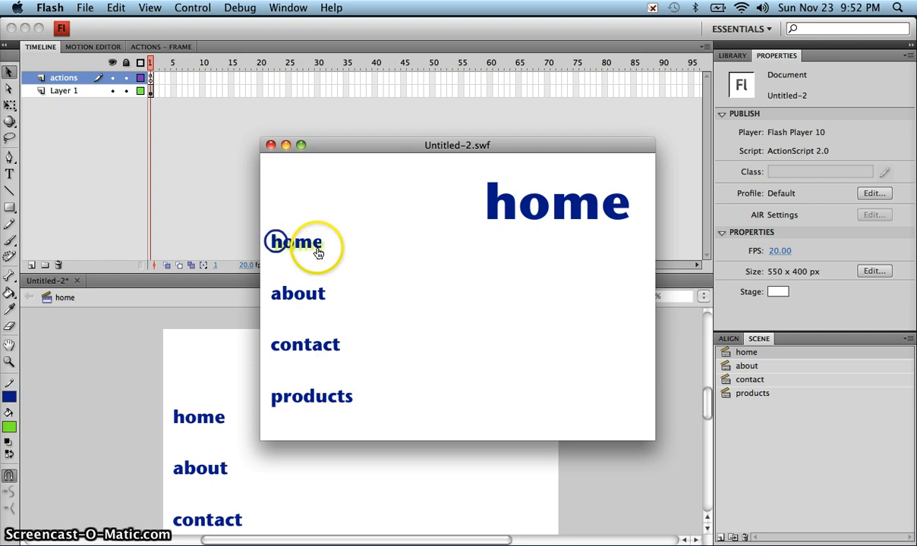
click(319, 253)
click(320, 251)
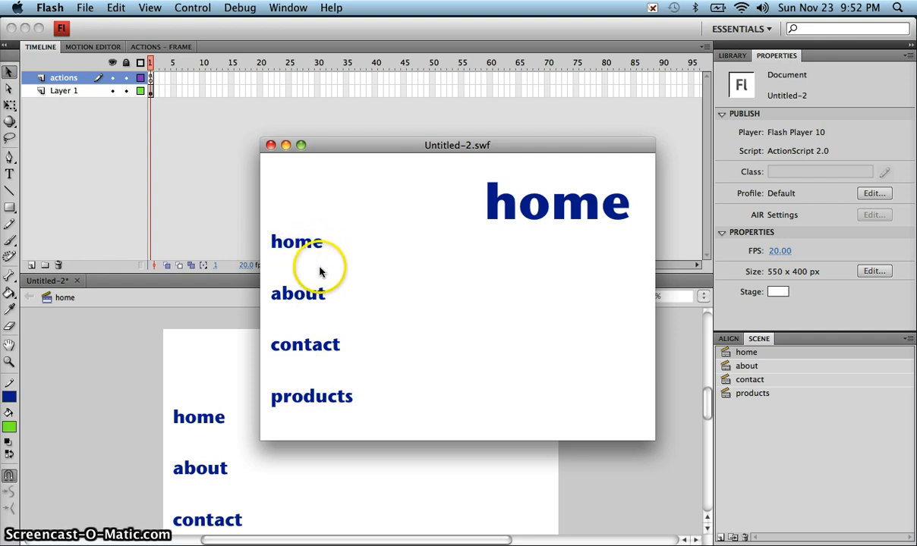
click(321, 301)
click(334, 346)
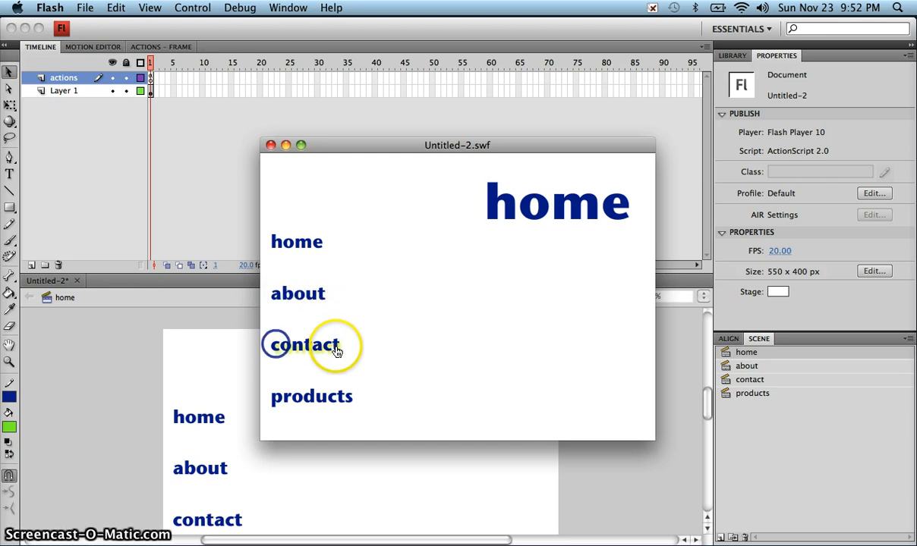
click(319, 345)
click(348, 404)
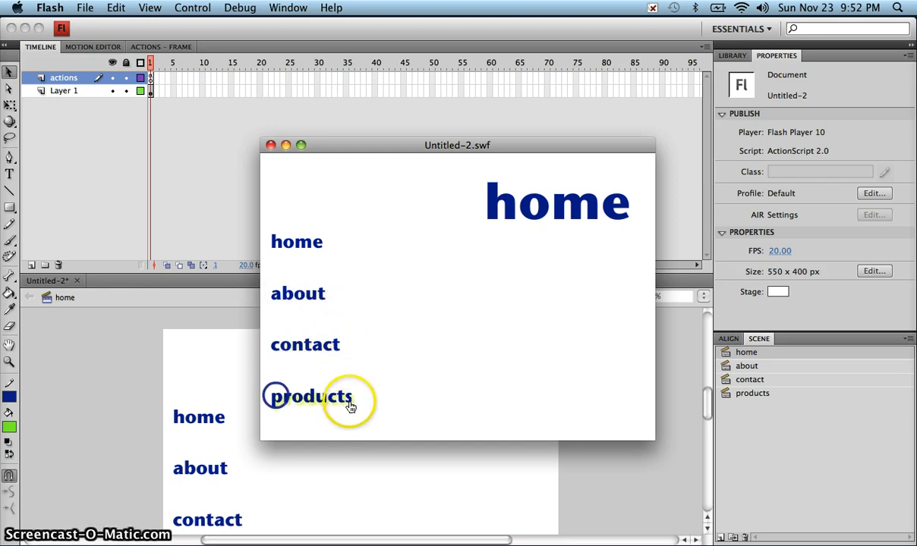
click(351, 408)
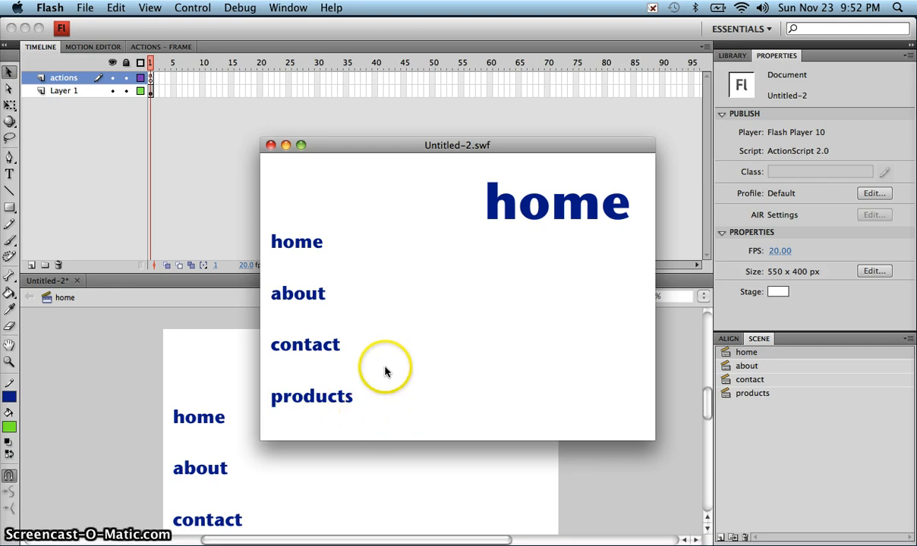
- Cycle once more through home, about, contact and products, ending on the home scene
click(310, 253)
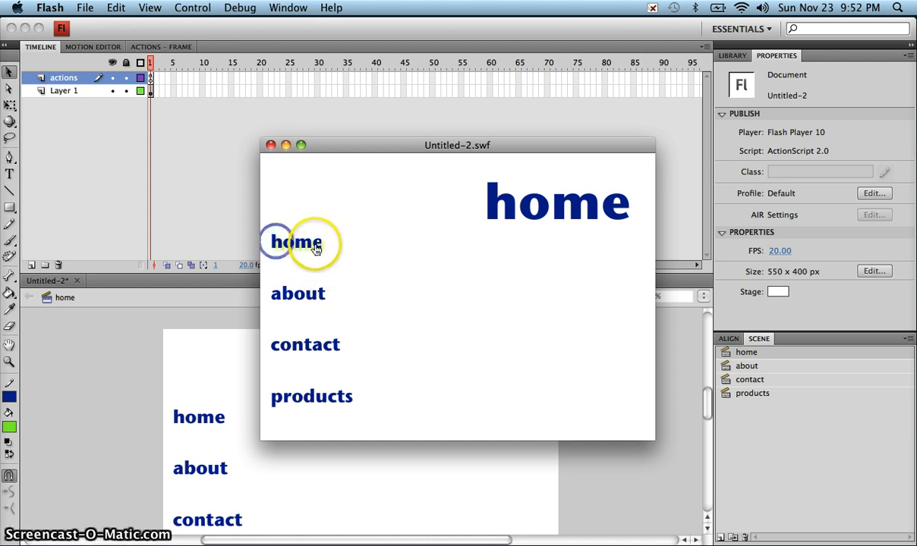
click(311, 248)
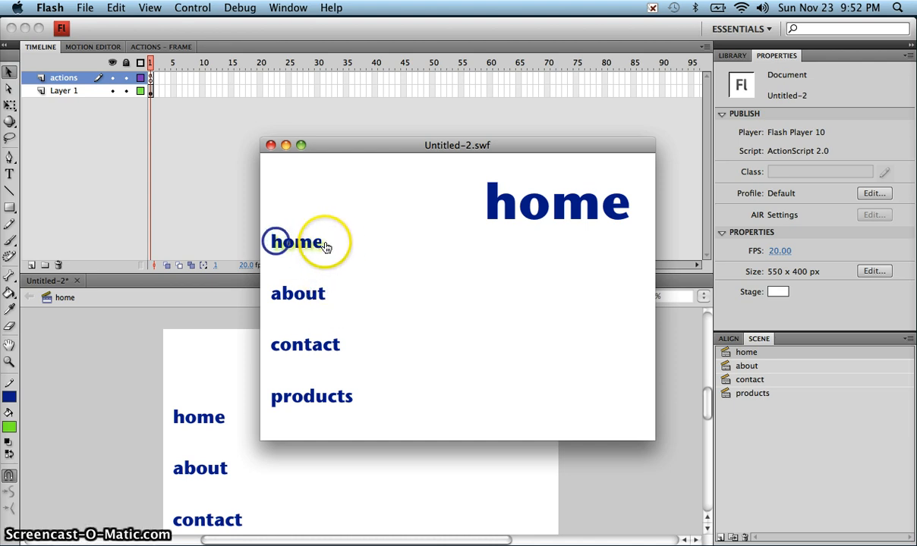
click(287, 240)
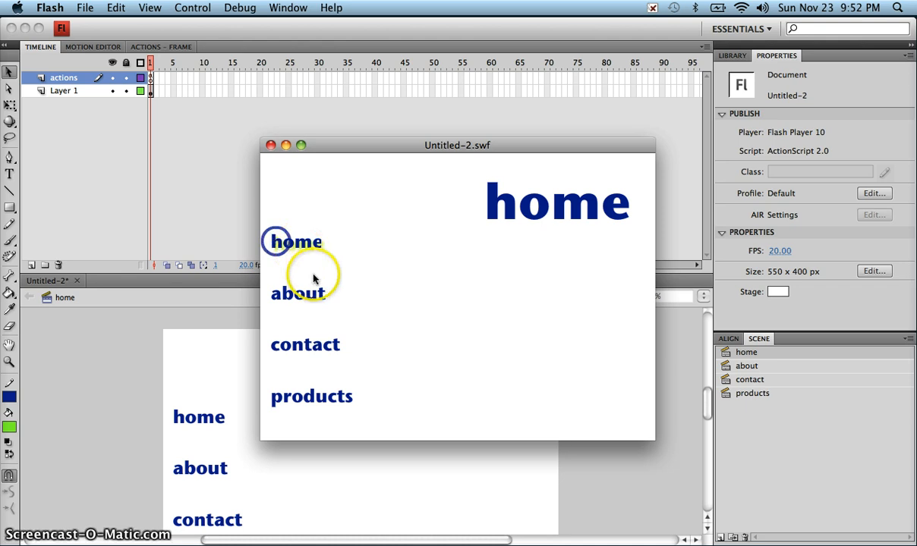
click(278, 292)
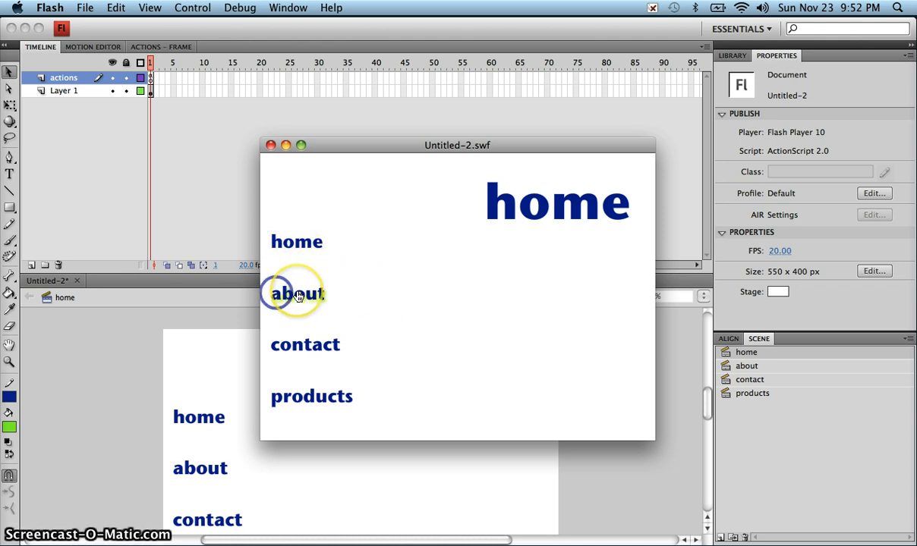
click(279, 293)
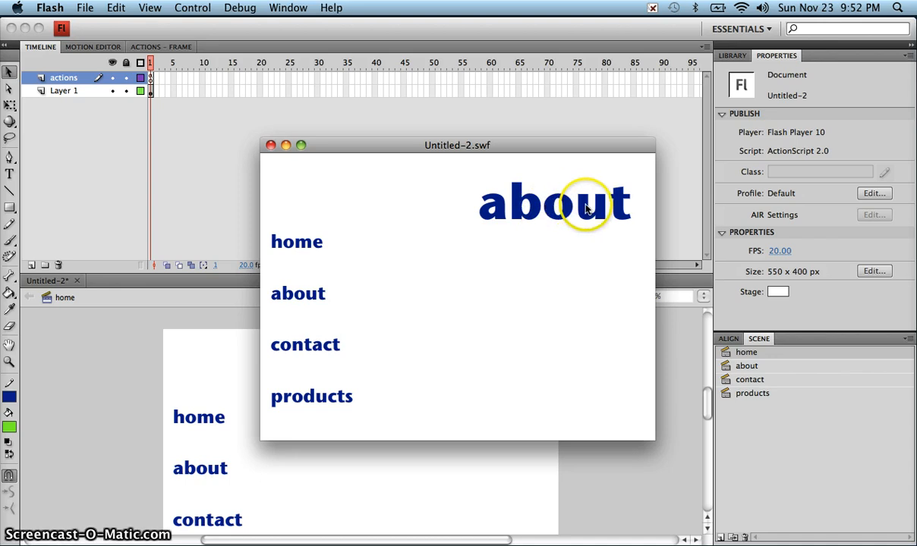
click(274, 344)
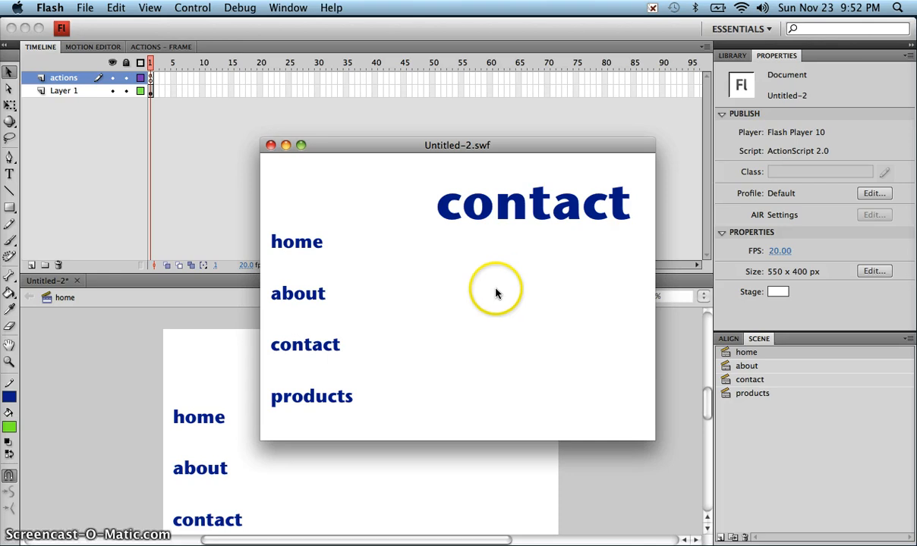
click(333, 393)
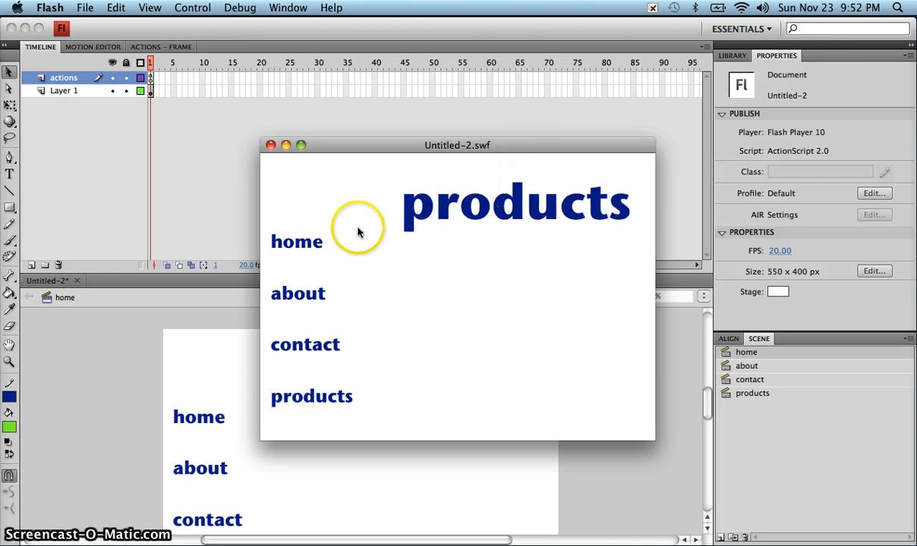
click(299, 241)
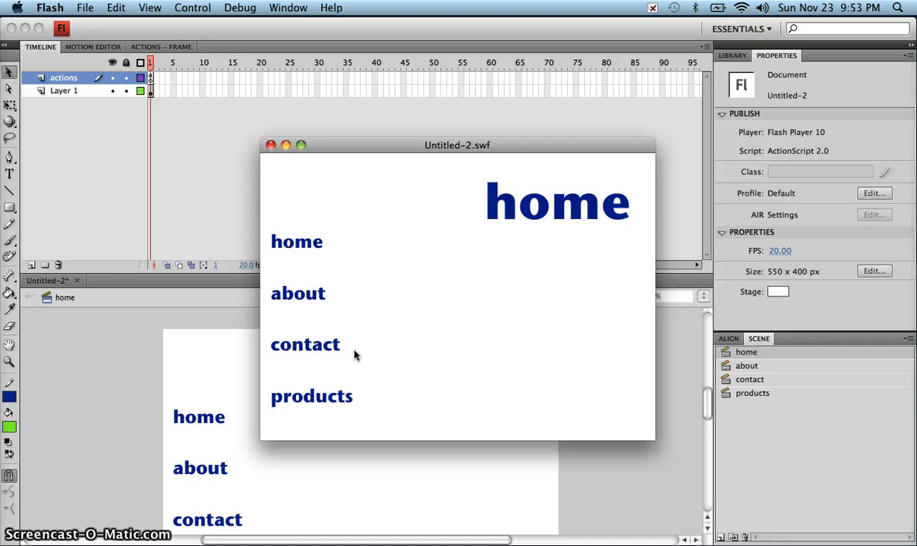
- Close the SWF preview and open the about button symbol from the Library for editing
click(271, 146)
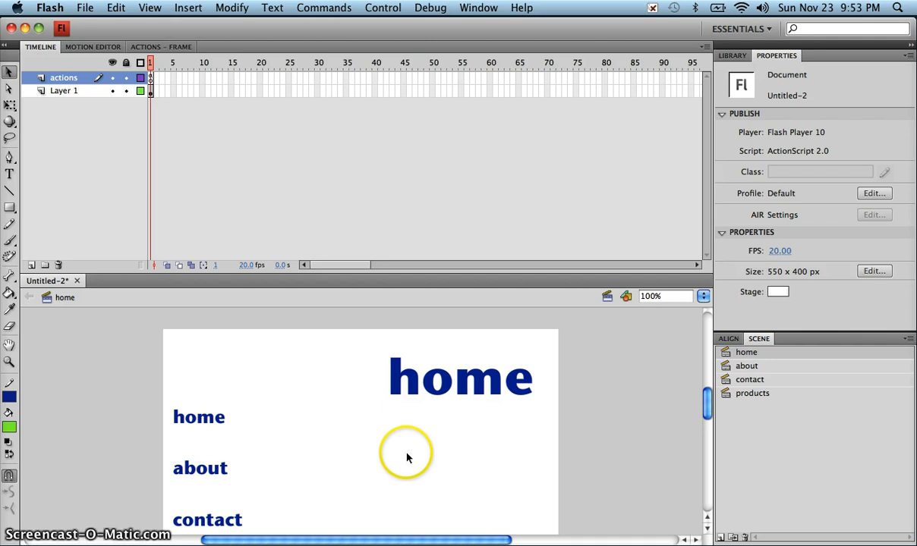
drag(703, 410, 704, 422)
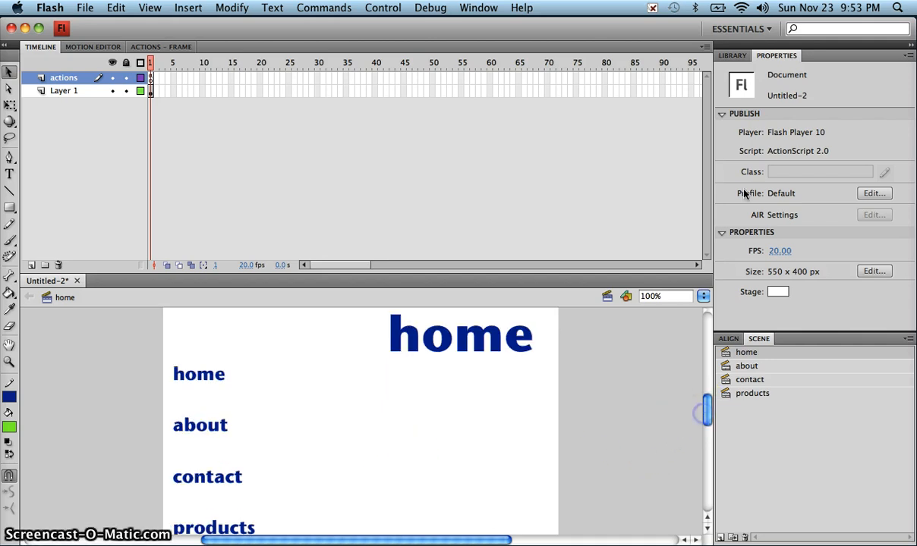
click(733, 56)
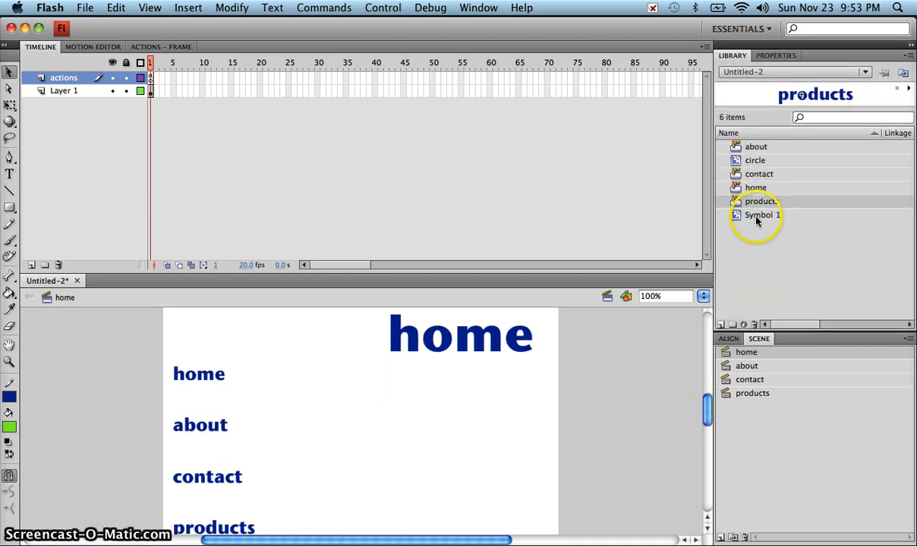
double_click(738, 148)
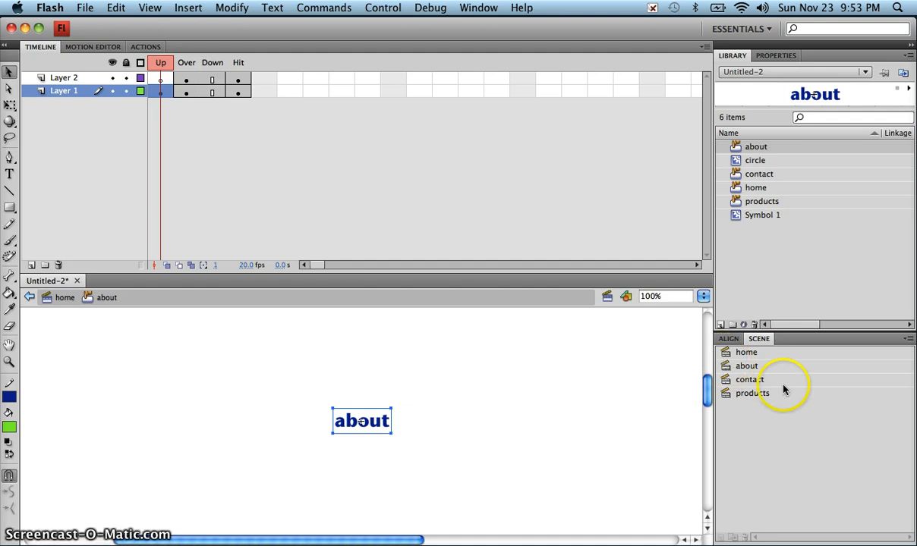
click(466, 9)
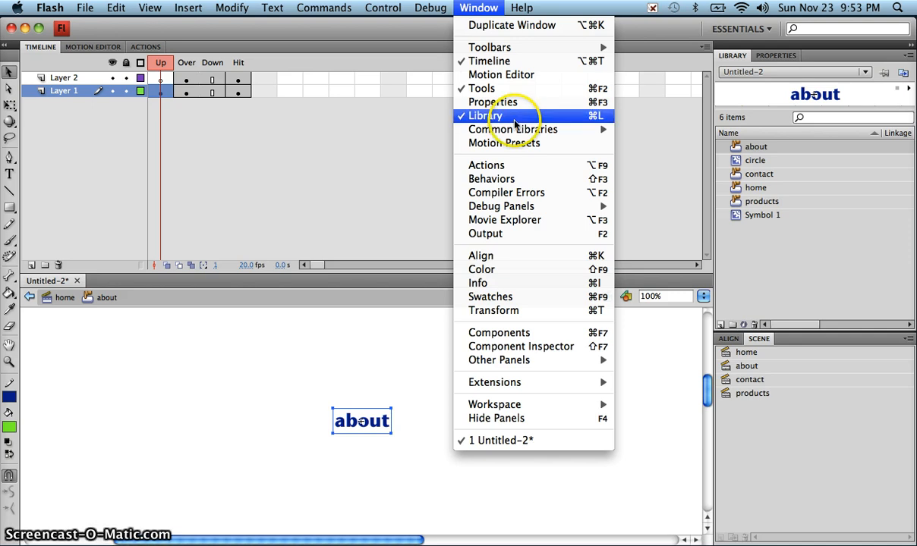
- Open the Sounds common library and dock it beside the other panels
mouse_move(527, 134)
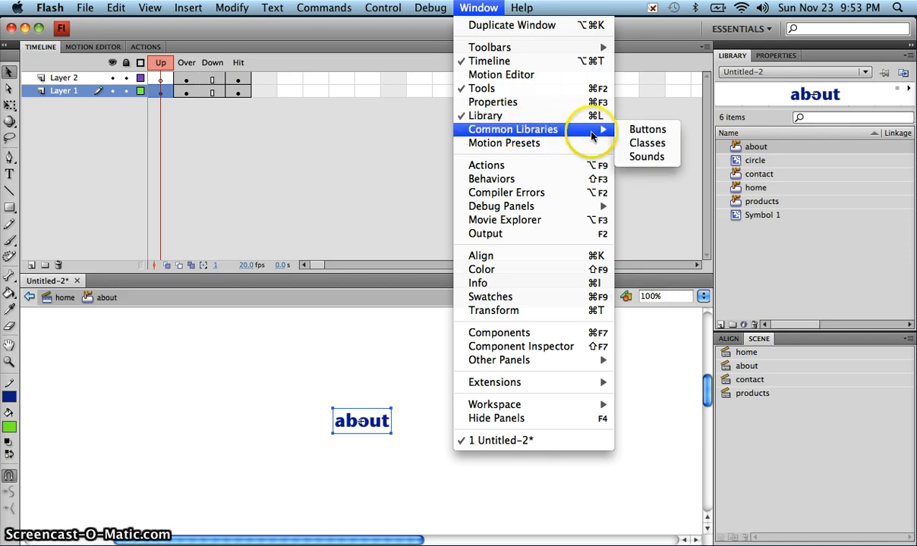
click(641, 156)
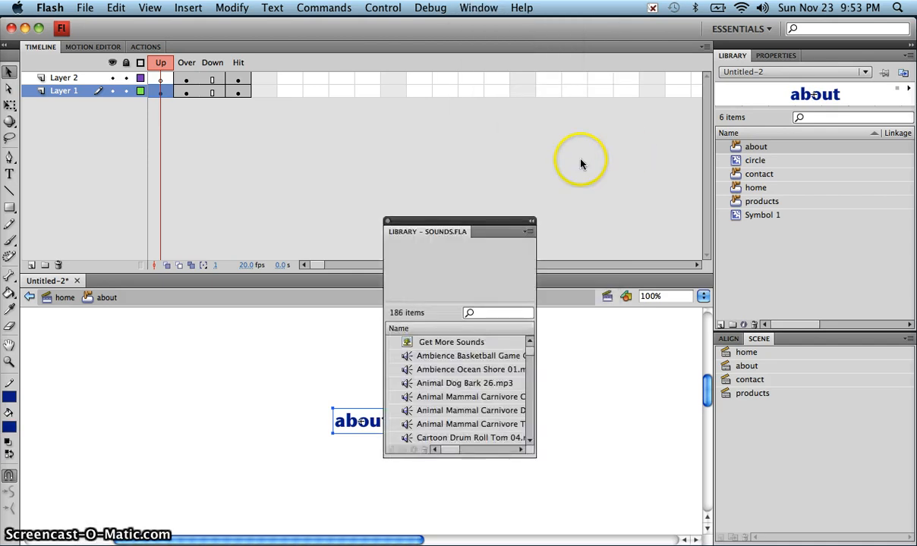
drag(448, 228, 824, 58)
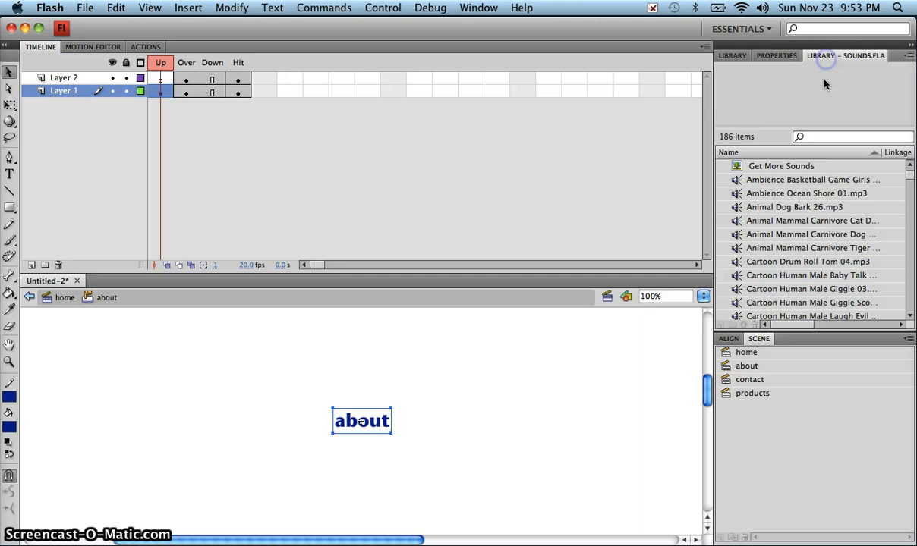
- Scroll down to the Sci-Fi Laser Fire sound, select it and preview it
click(910, 318)
click(910, 319)
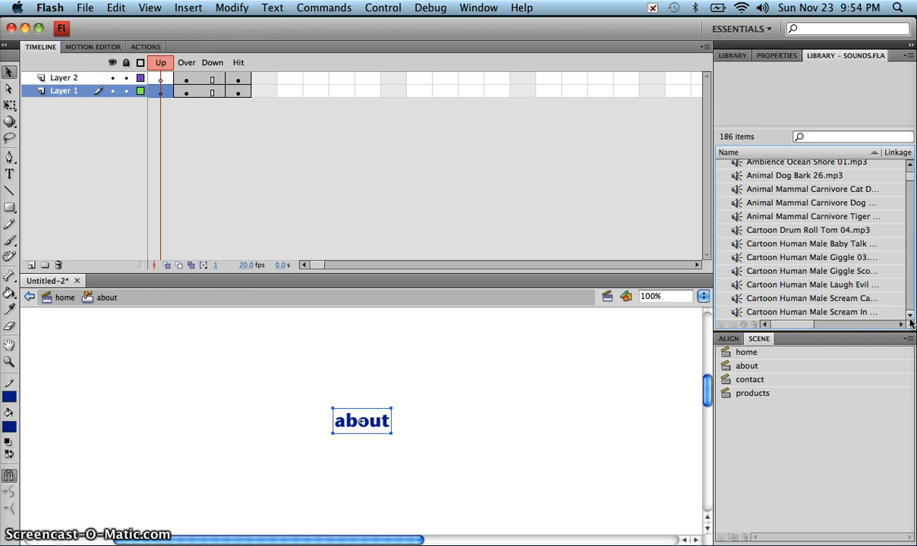
drag(910, 318, 910, 322)
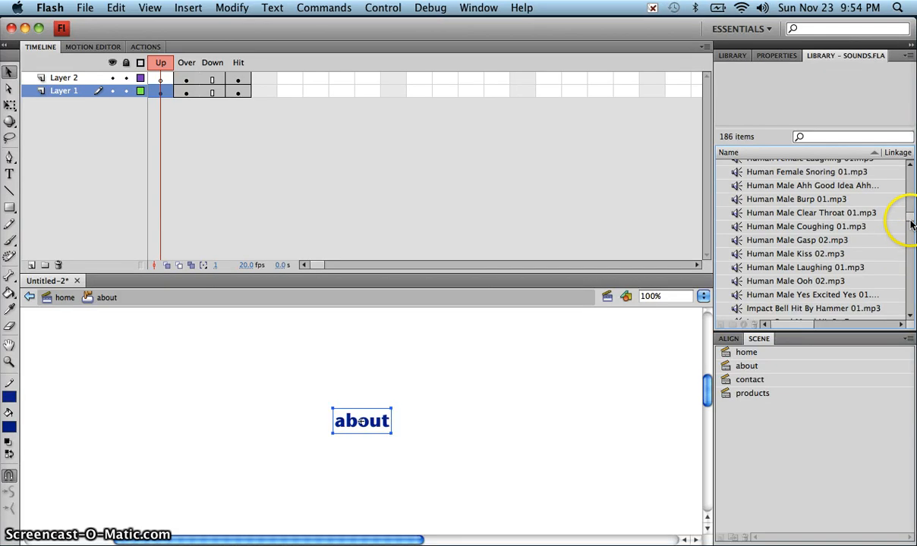
drag(912, 225, 911, 233)
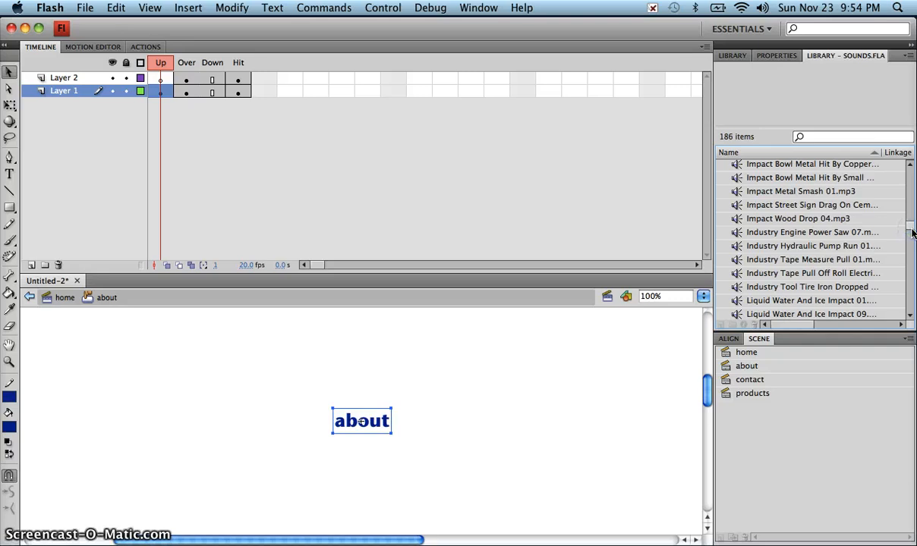
click(910, 318)
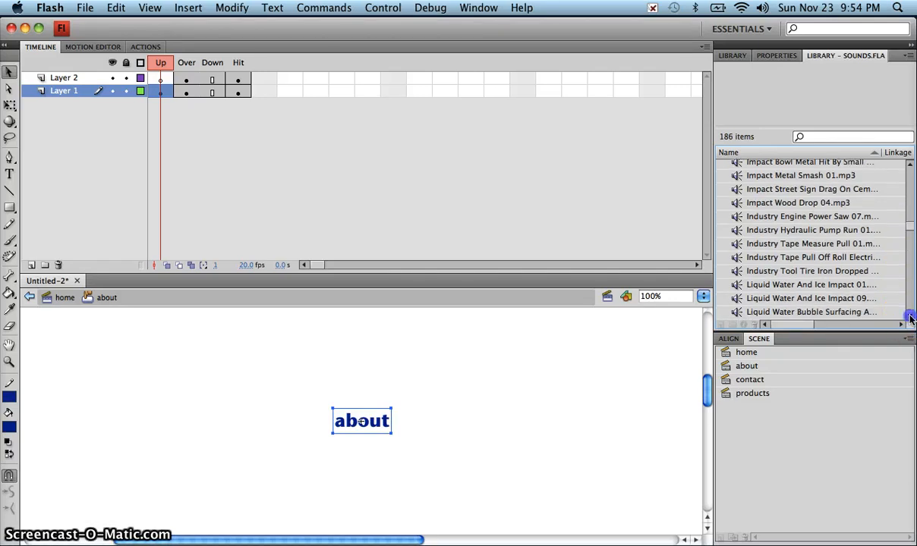
click(911, 317)
click(910, 318)
click(911, 318)
click(910, 318)
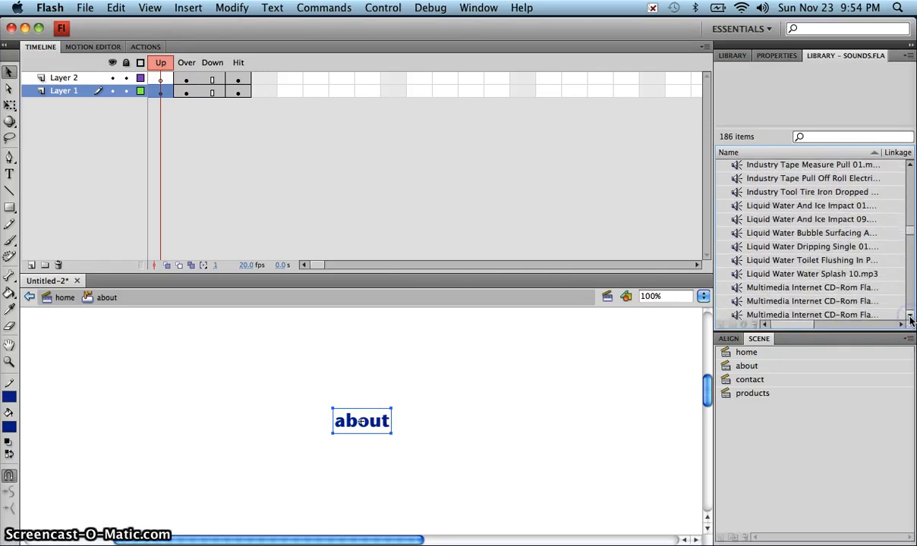
click(911, 319)
click(910, 319)
click(911, 320)
click(911, 320)
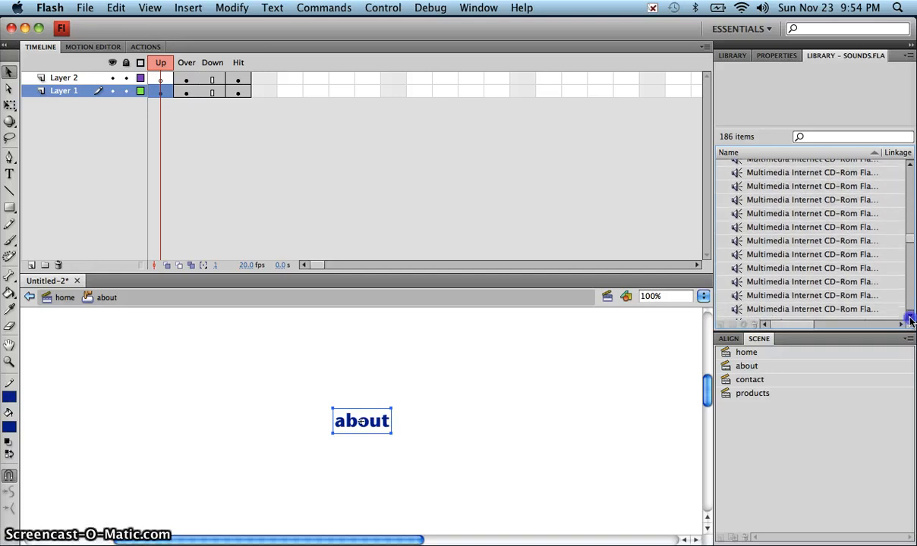
scroll(856, 299, down, 3)
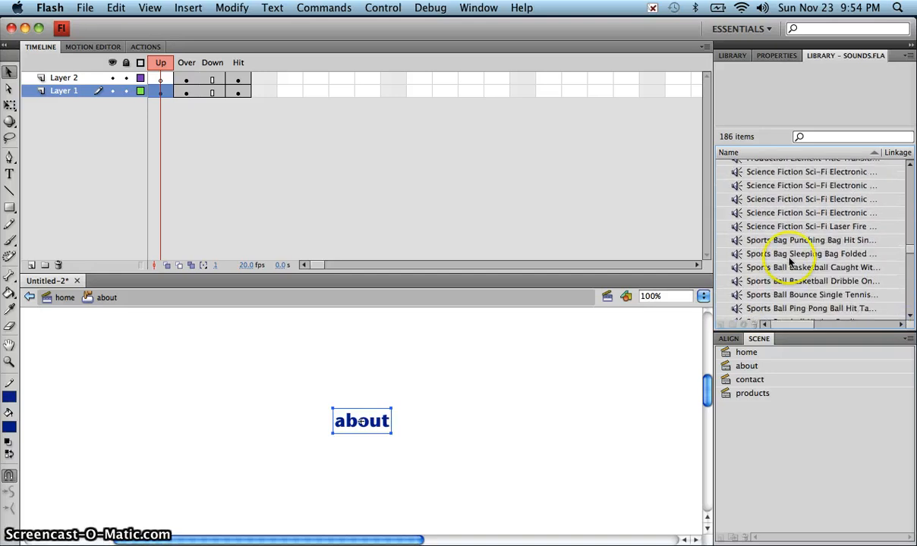
click(734, 226)
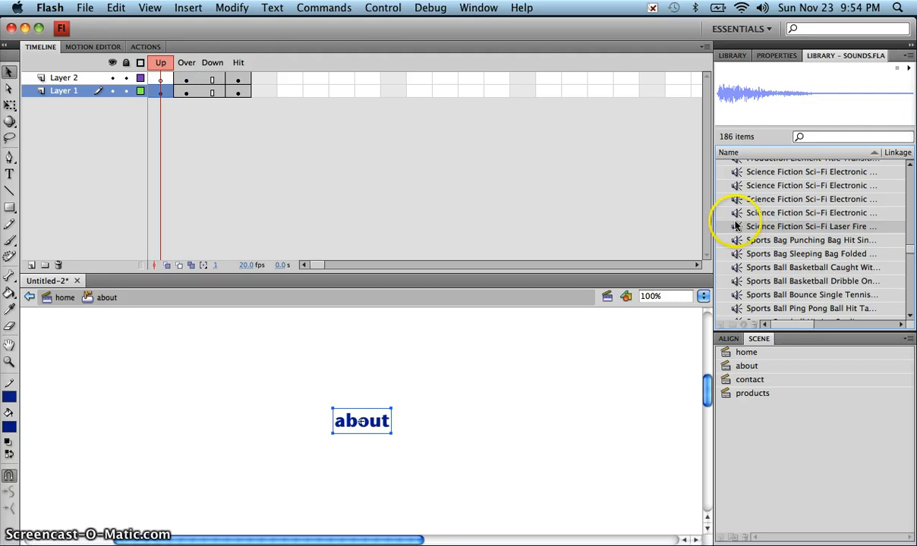
click(909, 70)
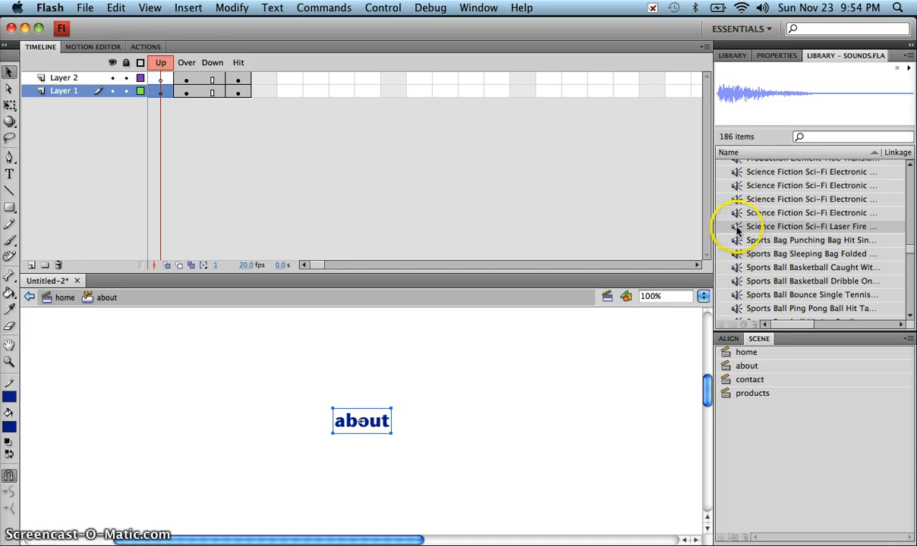
- Place the Laser Fire sound on Layer 2's Over frame of the about button
click(186, 79)
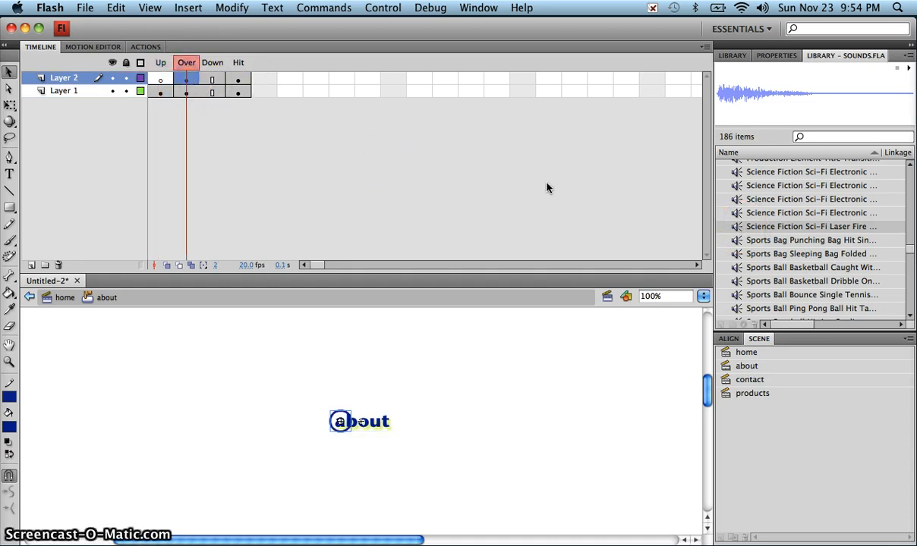
click(740, 227)
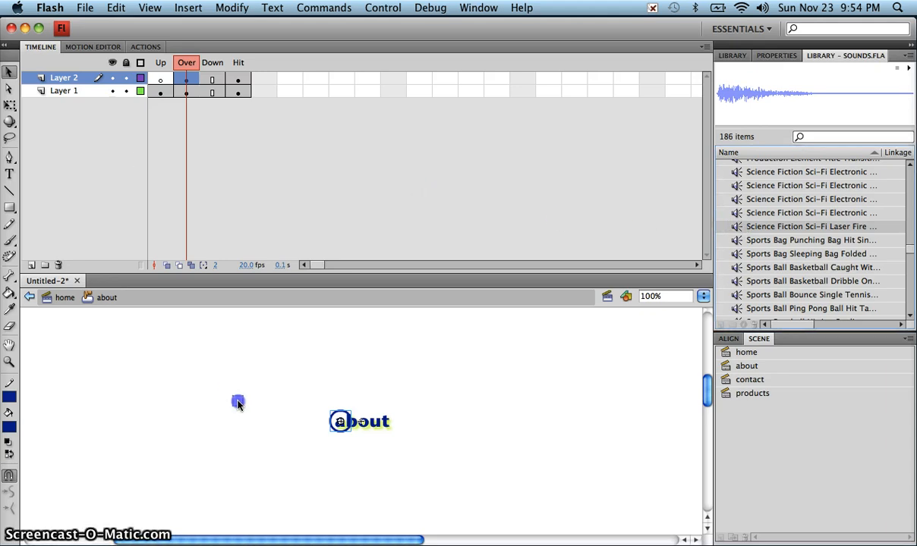
drag(237, 405, 238, 404)
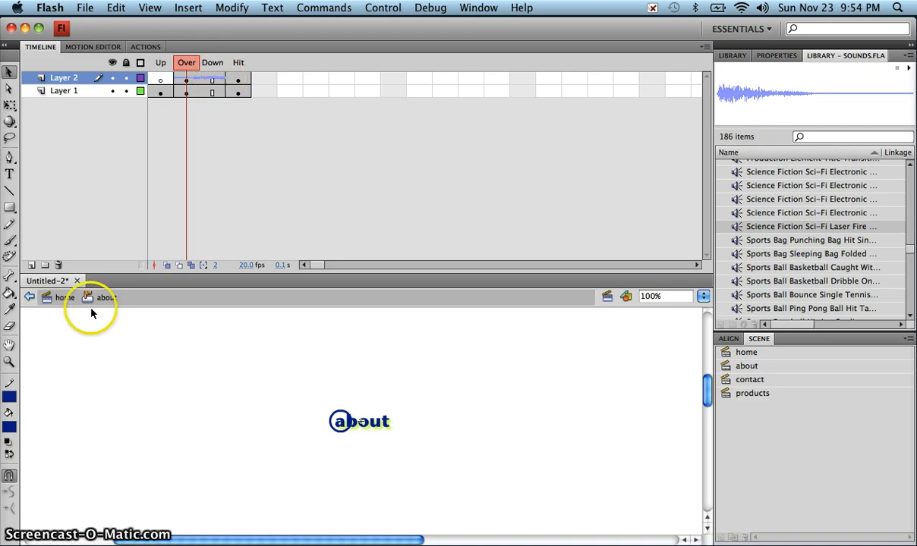
drag(762, 58, 513, 63)
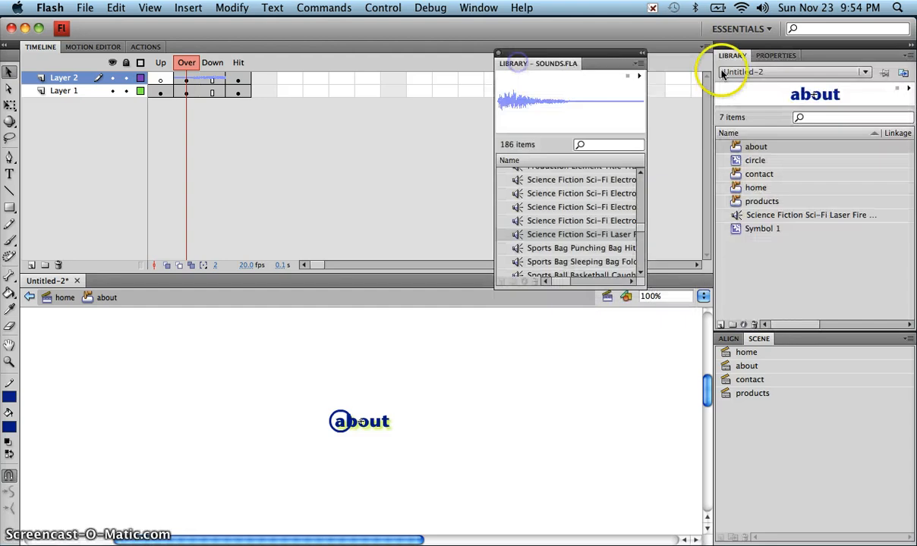
- Add the laser fire sound to Layer 2's Over frame of the contact and home buttons
double_click(736, 173)
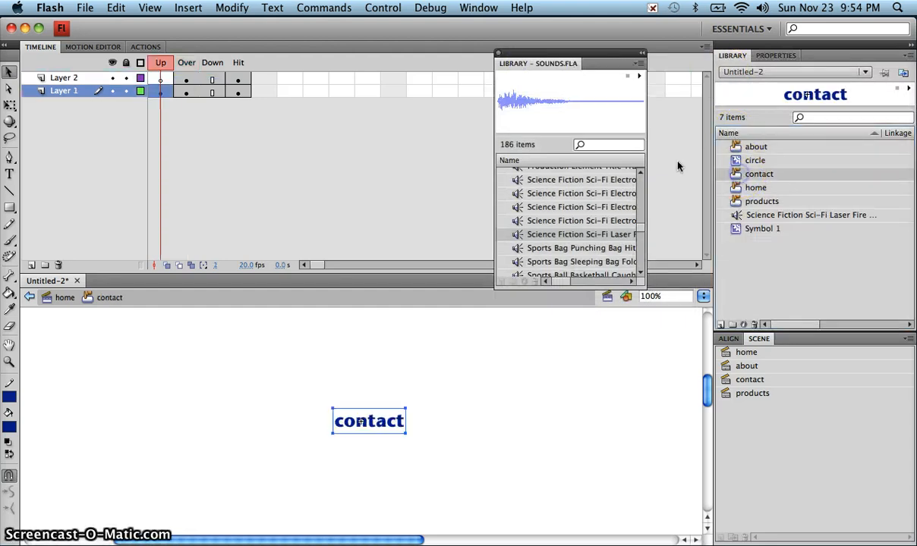
click(186, 78)
drag(521, 239, 410, 326)
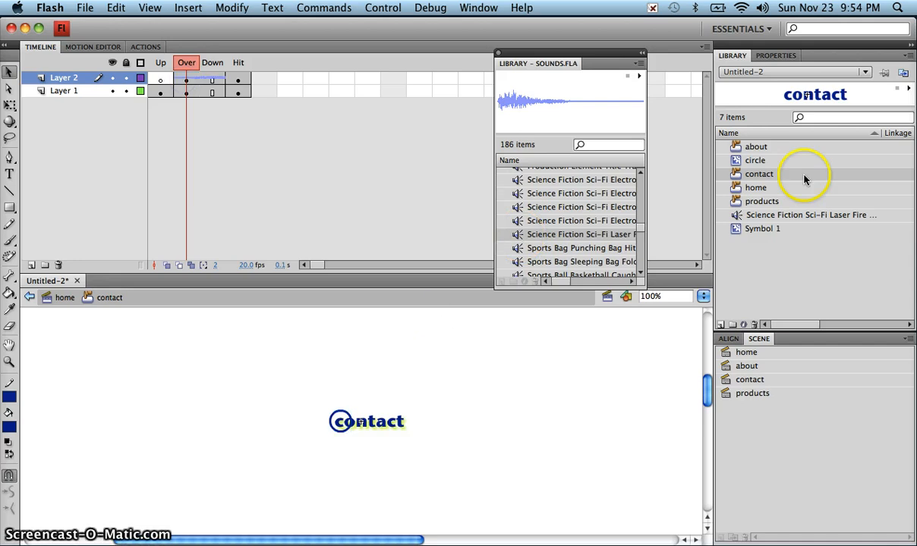
double_click(756, 187)
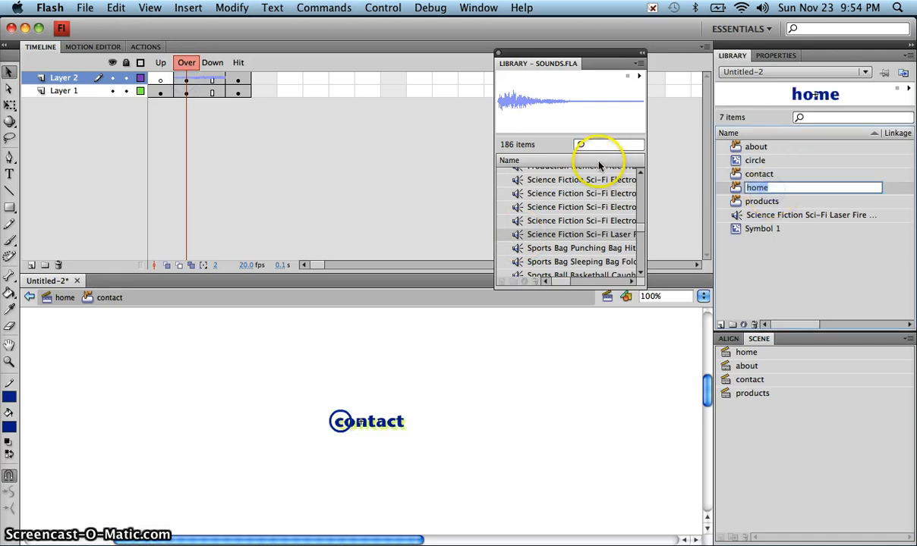
double_click(735, 188)
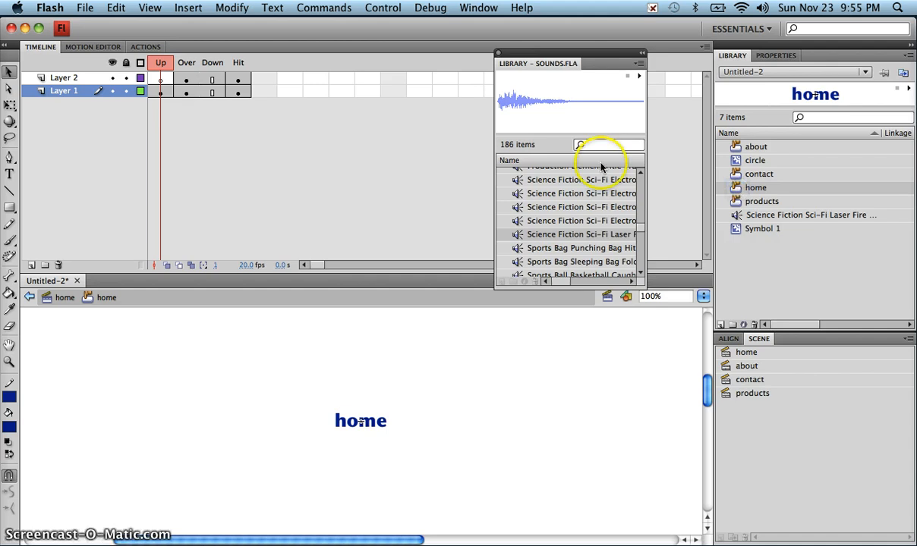
click(519, 235)
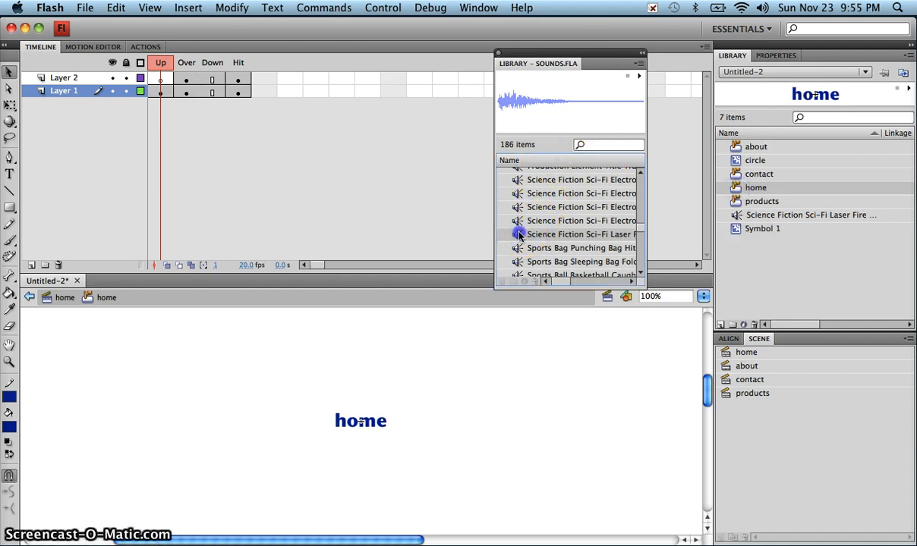
click(186, 79)
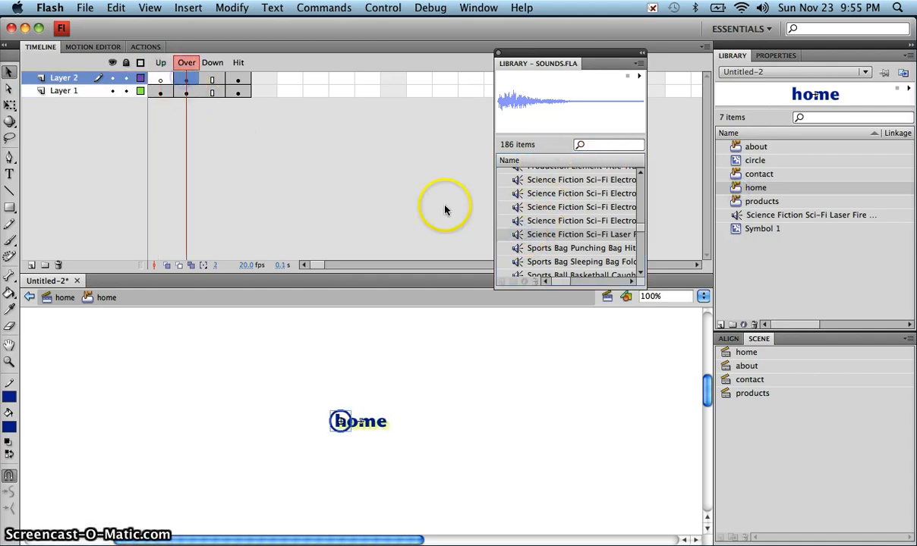
drag(504, 231, 452, 395)
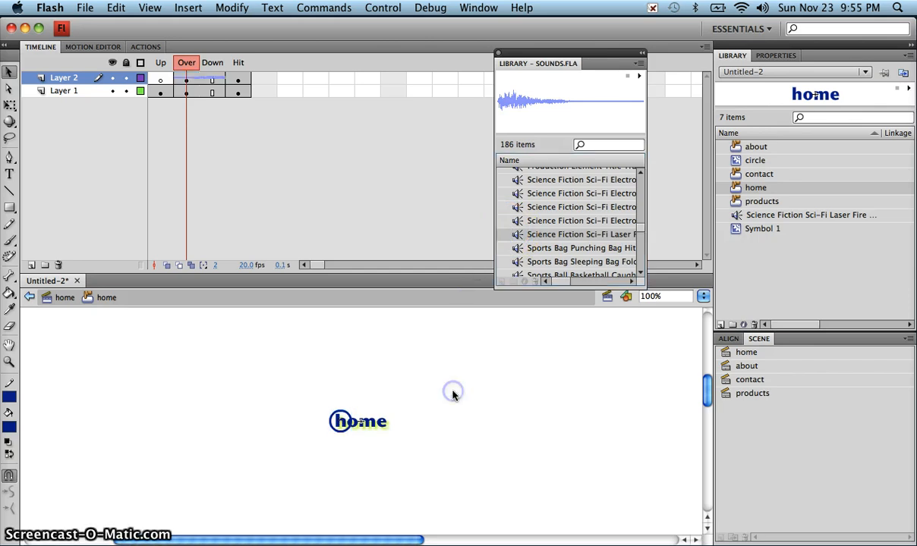
- Add the laser fire sound to Layer 2's Over frame of the products button
click(740, 203)
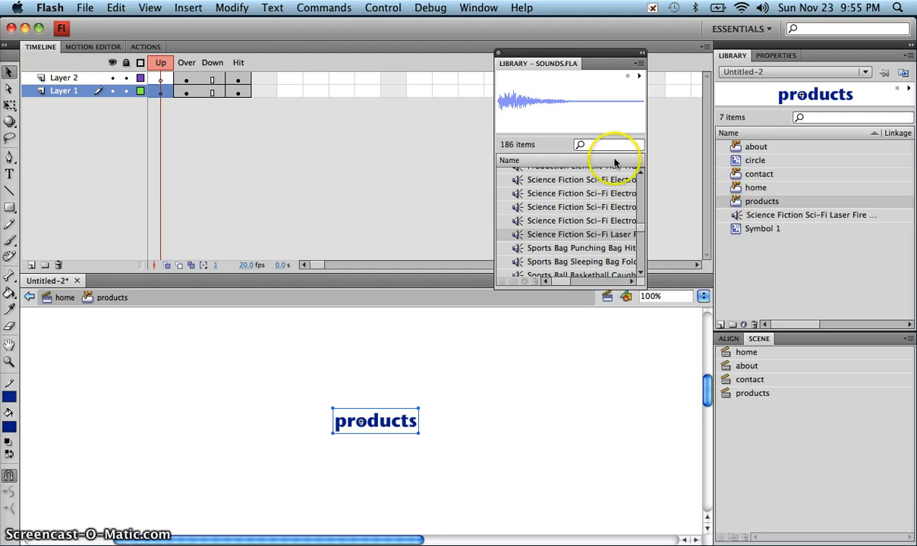
drag(516, 238, 508, 245)
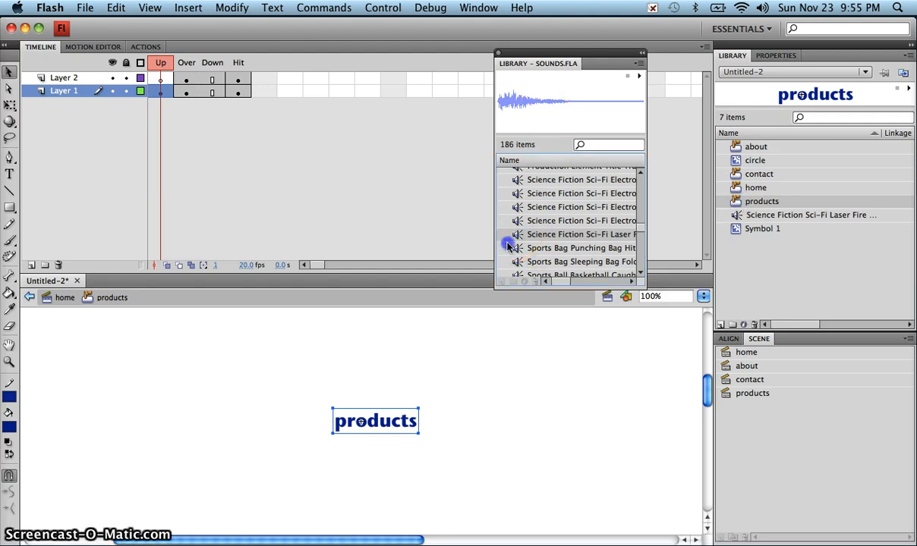
drag(443, 344, 441, 345)
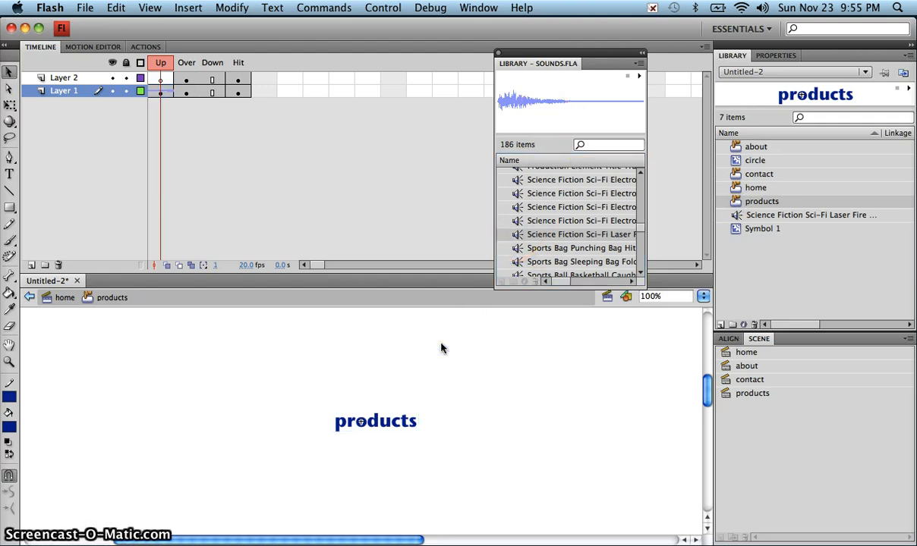
click(186, 91)
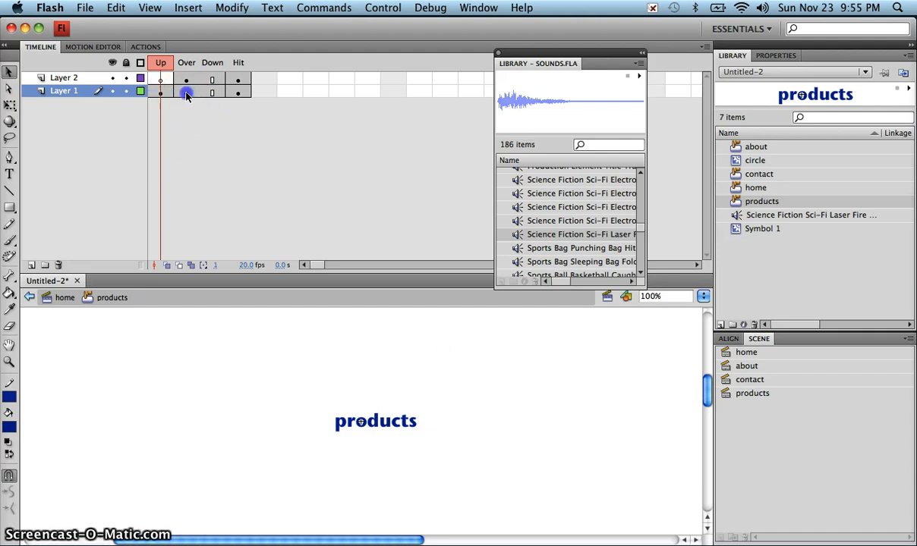
click(186, 78)
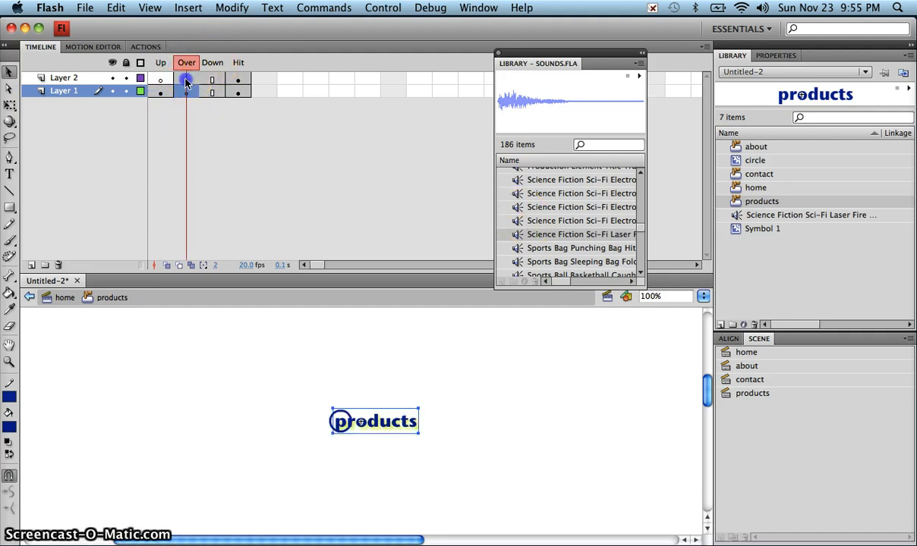
drag(518, 231, 508, 388)
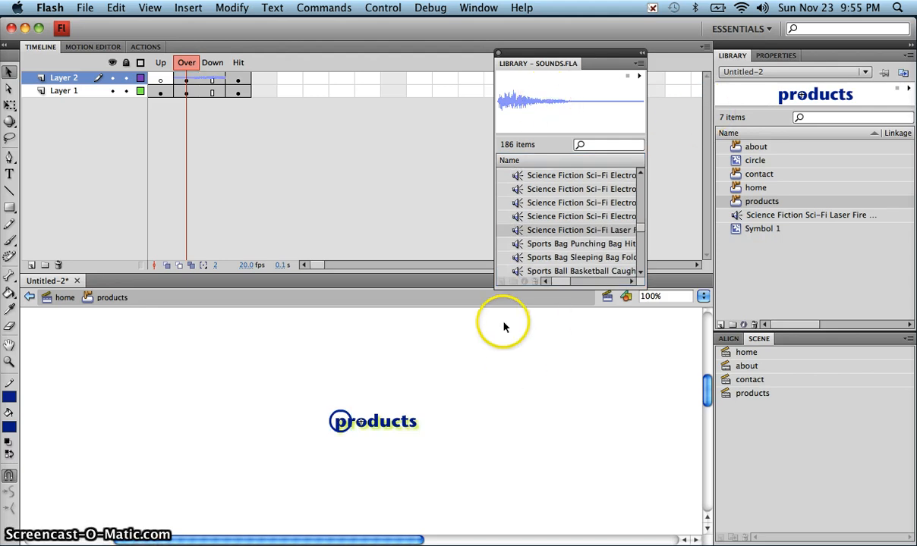
- Go back to the home scene, test-play Untitled-2.swf, and close the preview
click(60, 298)
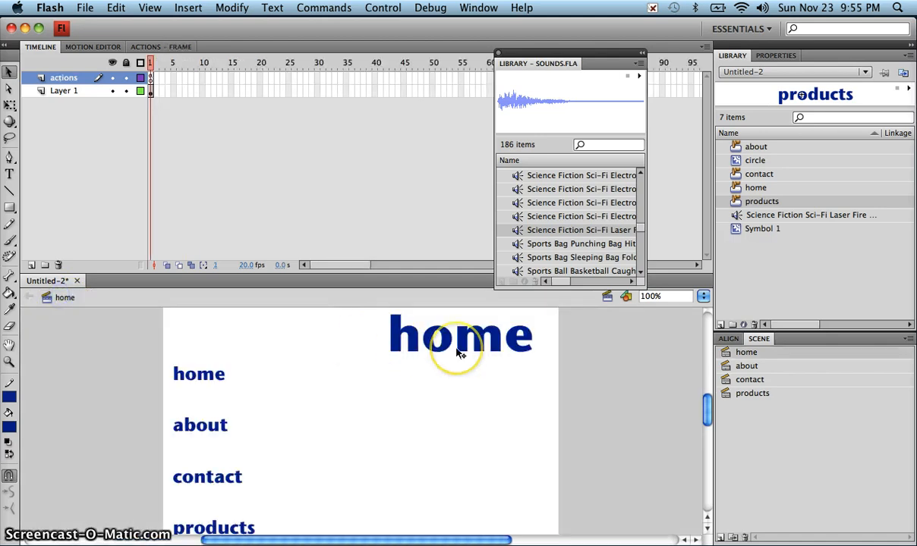
key(super+Return)
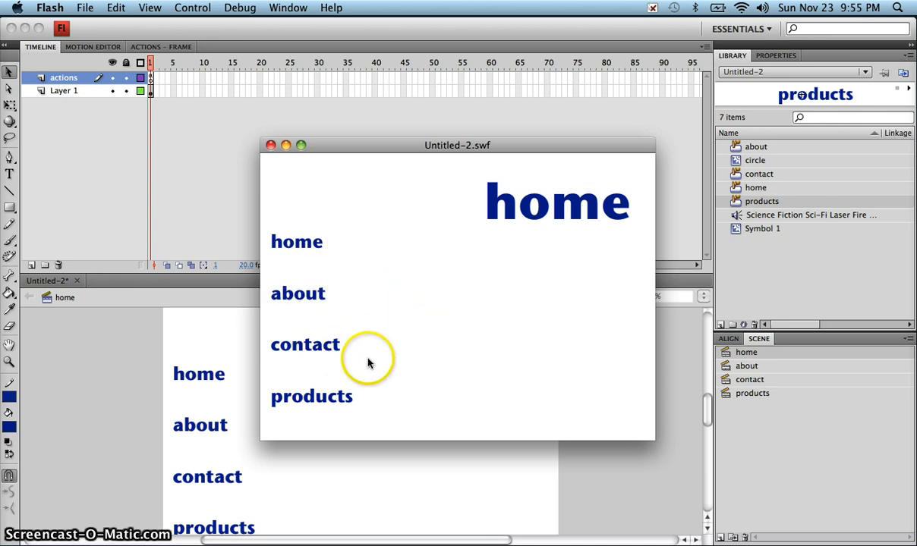
click(270, 146)
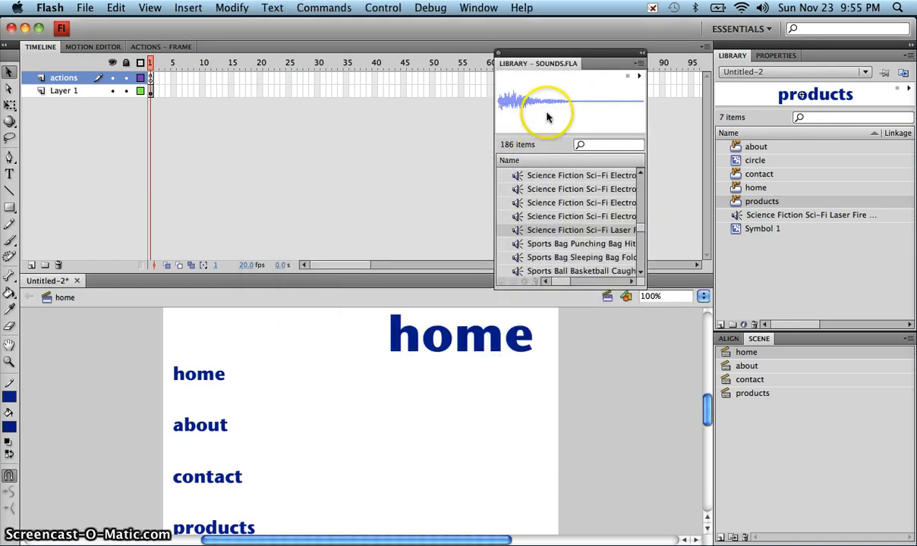
- Dock the floating SOUNDS library next to the Library and Properties tabs
drag(536, 76, 854, 58)
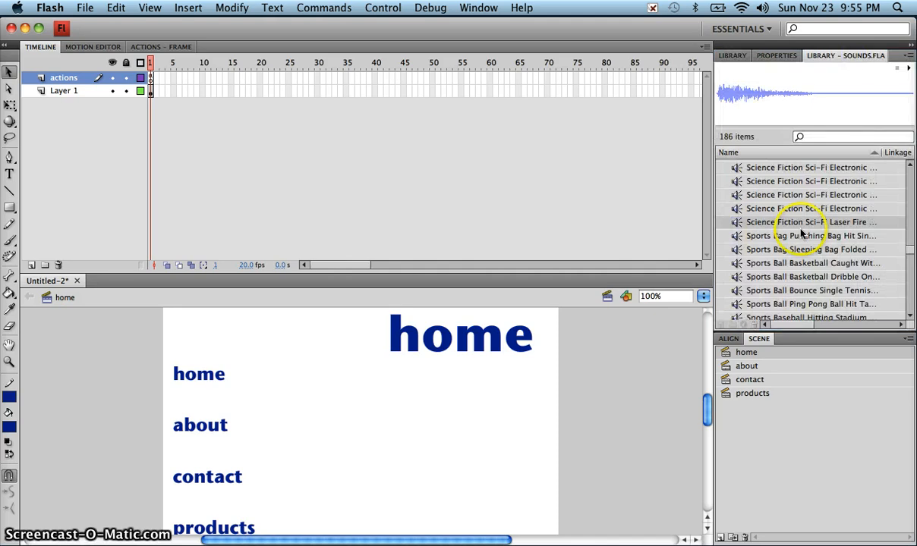
drag(708, 413, 708, 415)
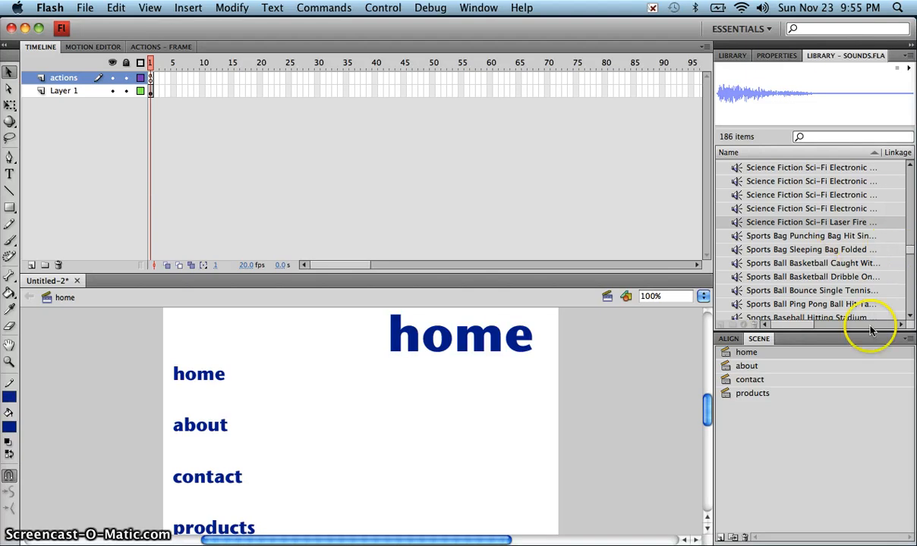
drag(911, 257, 911, 178)
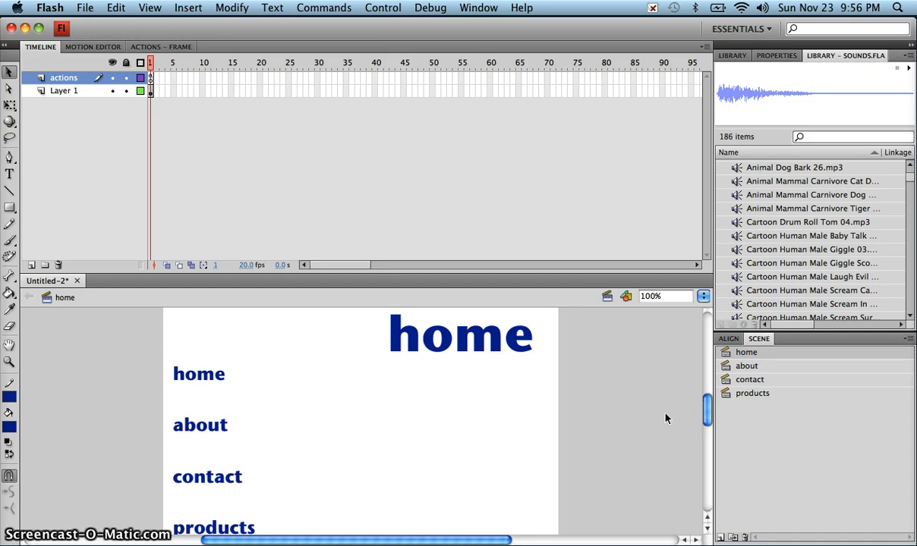
- Save the movie to the Desktop as a Flash CS4 .fla named with the author's name plus 'buttons_scenes'
key(super+s)
click(613, 437)
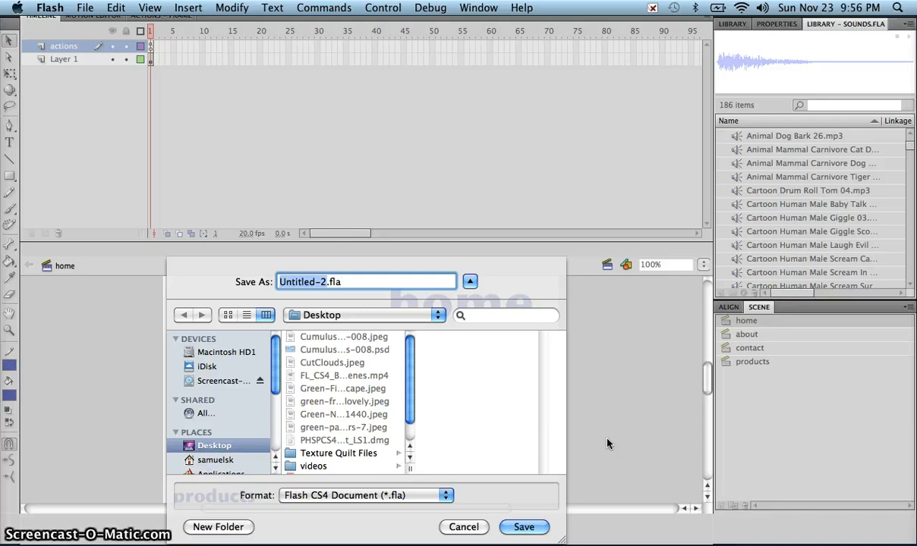
text(1_)
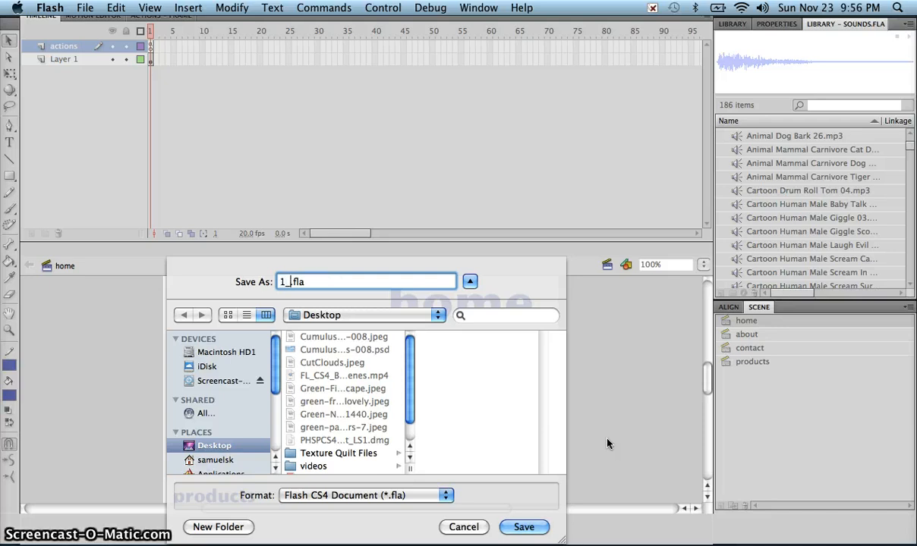
text(samuelson)
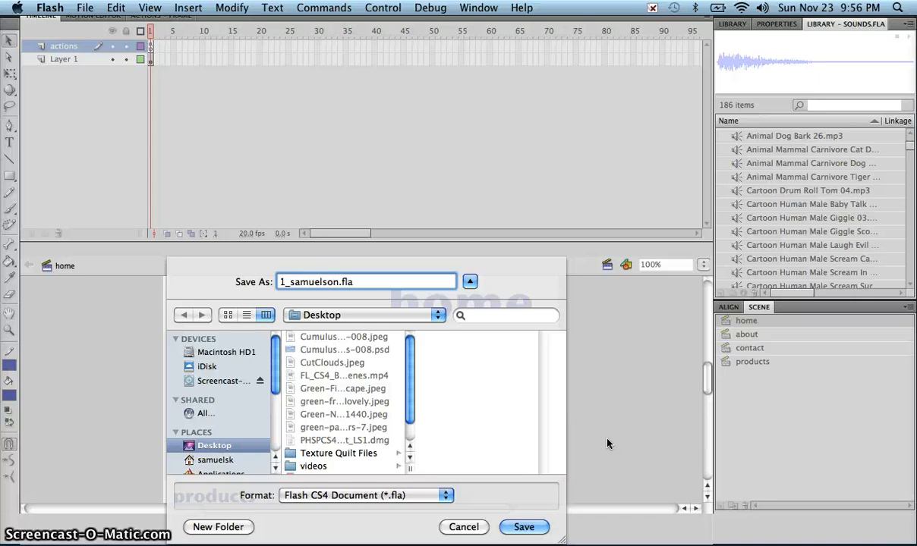
text(_)
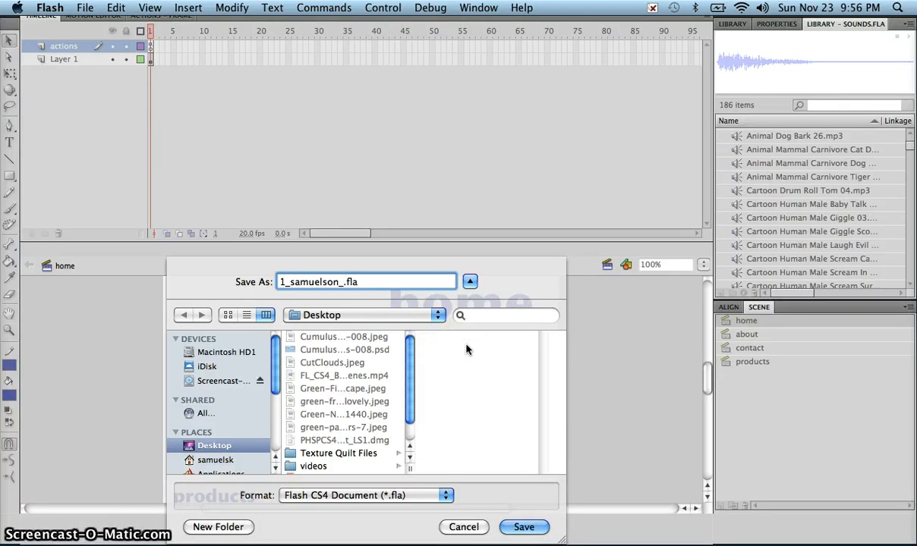
text(buttons)
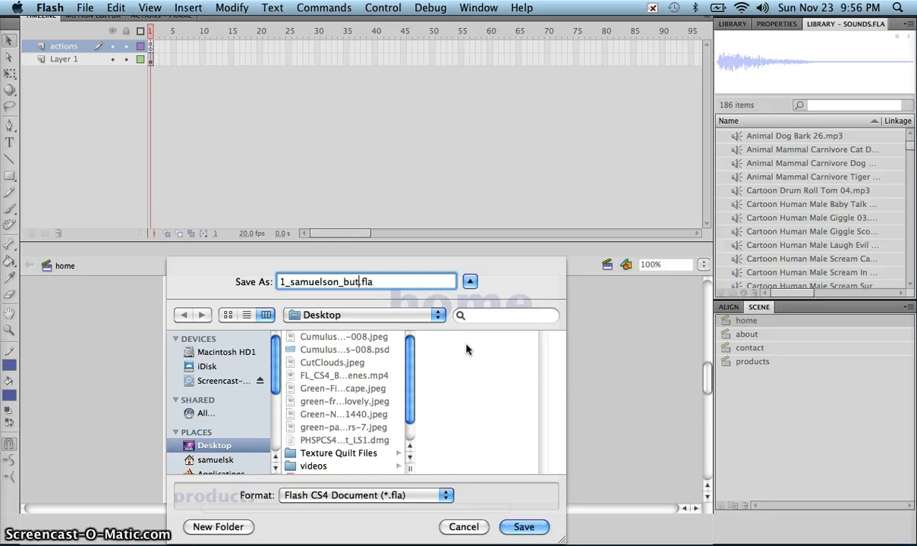
text(_scenes)
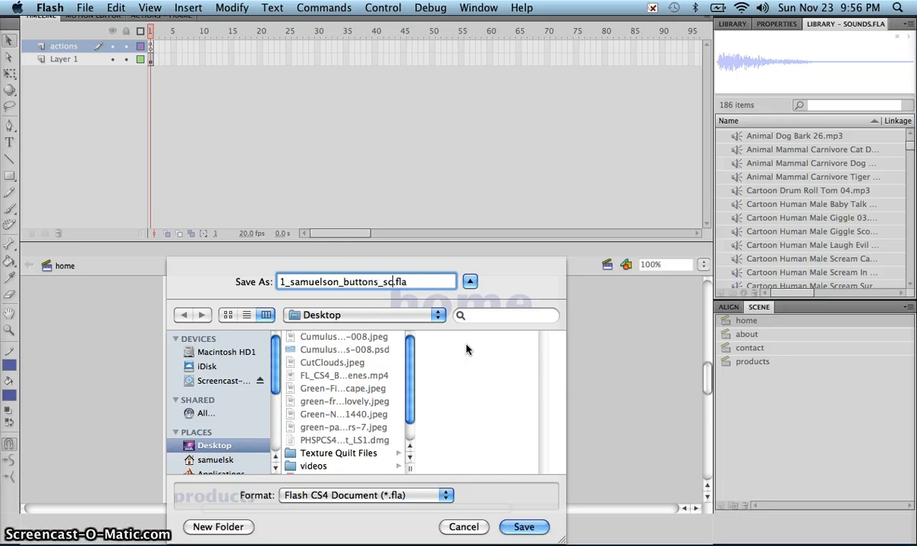
click(528, 527)
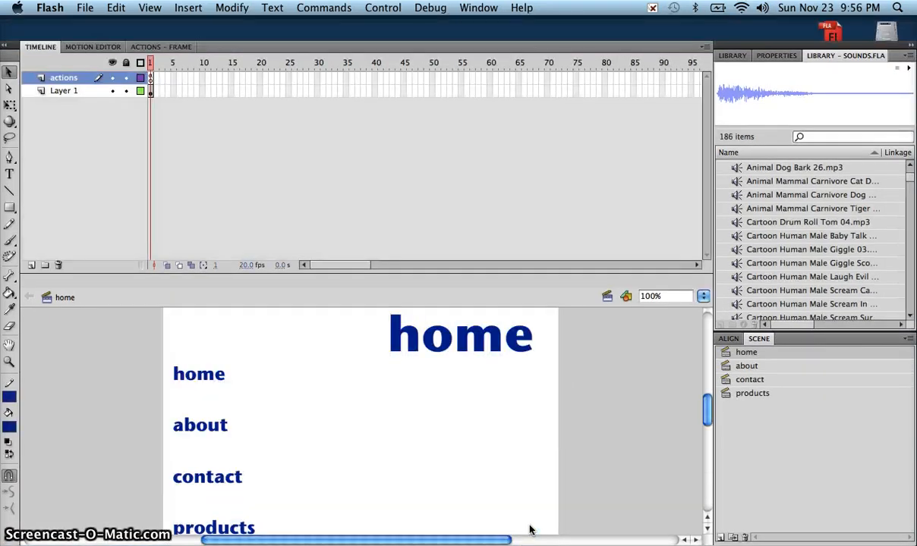
key(super+Return)
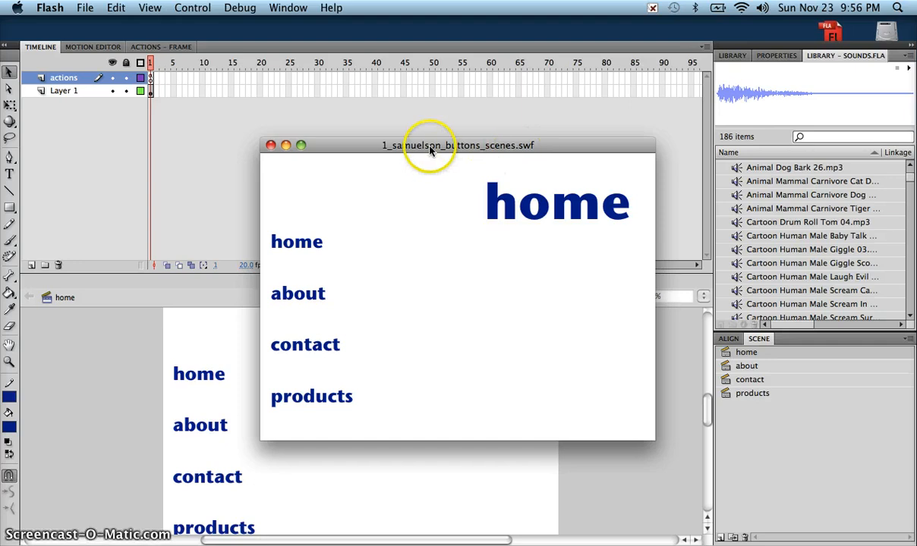
drag(386, 146, 322, 132)
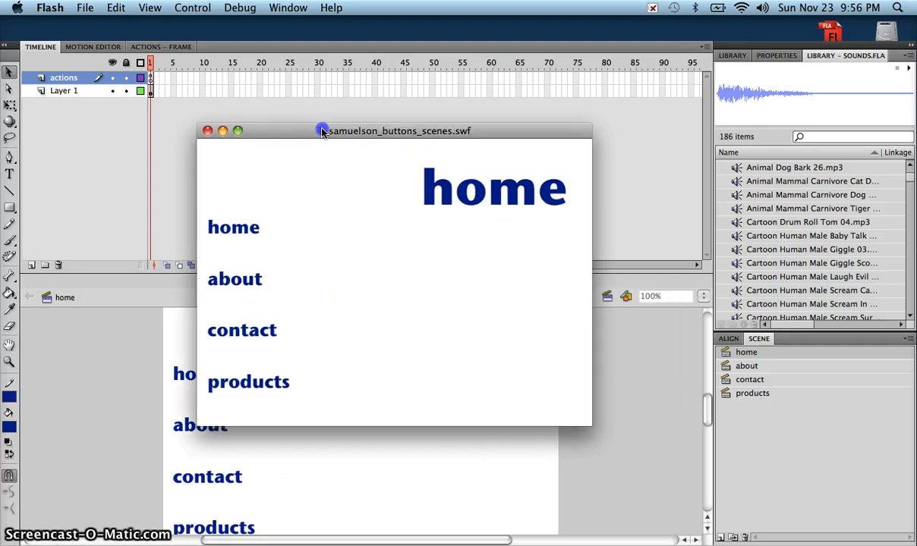
click(208, 131)
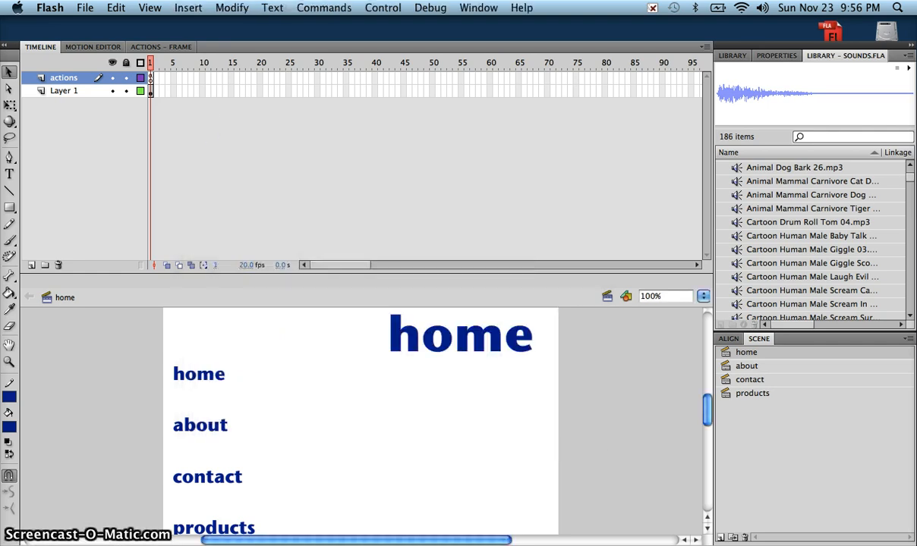